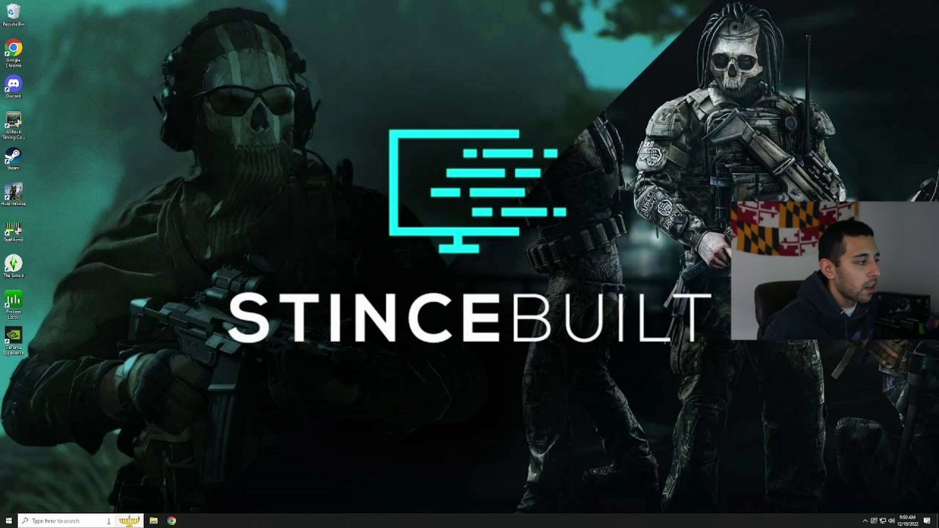
Search 'add or remove programs' and open the Apps & features list
{"action": "left_click", "coordinate": [139, 520]}
{"action": "type", "text": "add or remove programs"}
{"action": "left_click", "coordinate": [151, 309]}
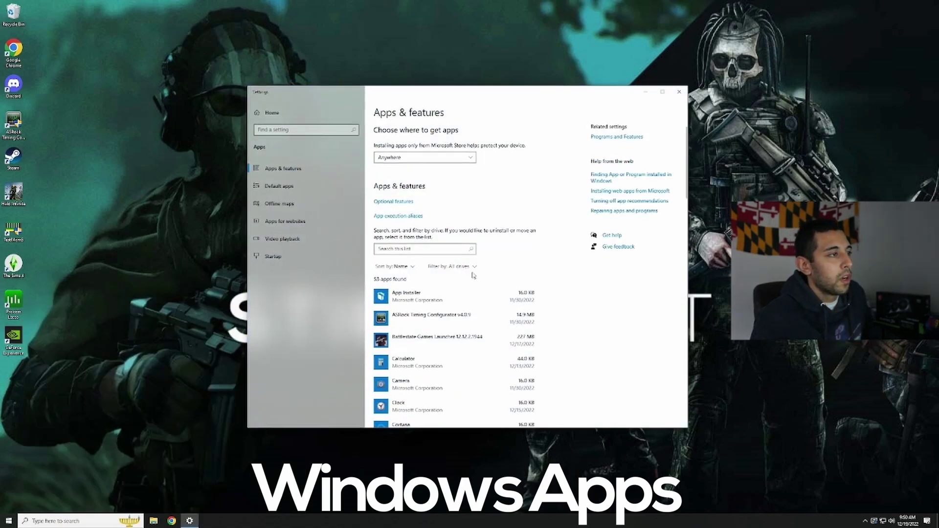
{"action": "scroll", "coordinate": [556, 346], "scroll_direction": "down", "scroll_amount": 10}
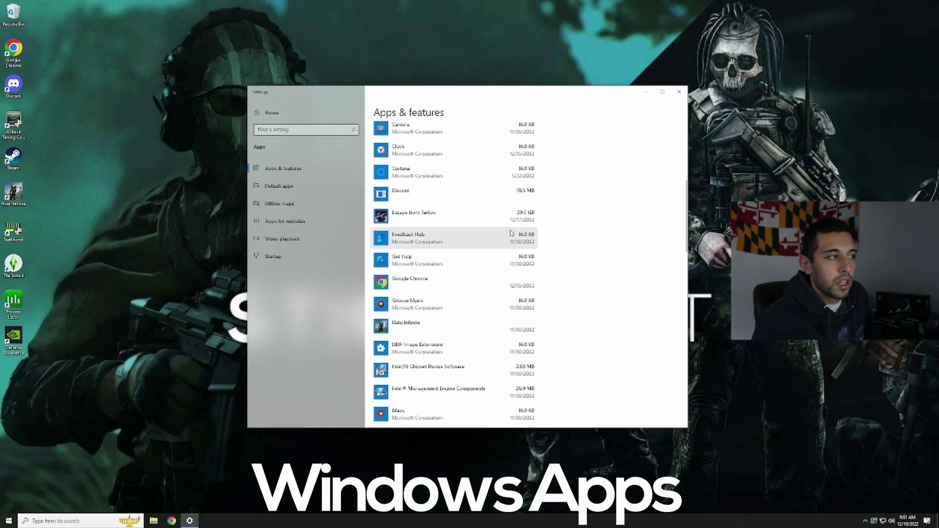
{"action": "scroll", "coordinate": [477, 351], "scroll_direction": "down", "scroll_amount": 3}
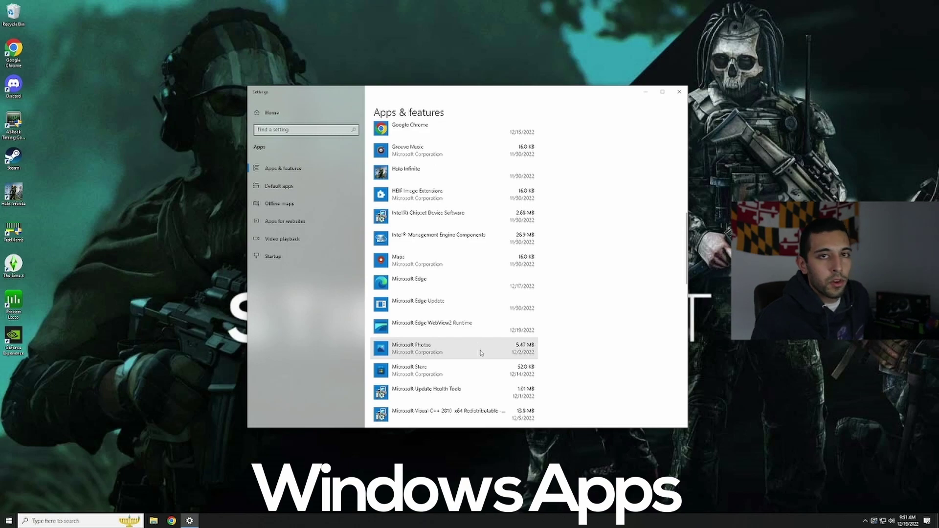
{"action": "scroll", "coordinate": [481, 353], "scroll_direction": "down", "scroll_amount": 6}
Uninstall Mixed Reality Portal and Skype
{"action": "left_click", "coordinate": [482, 244]}
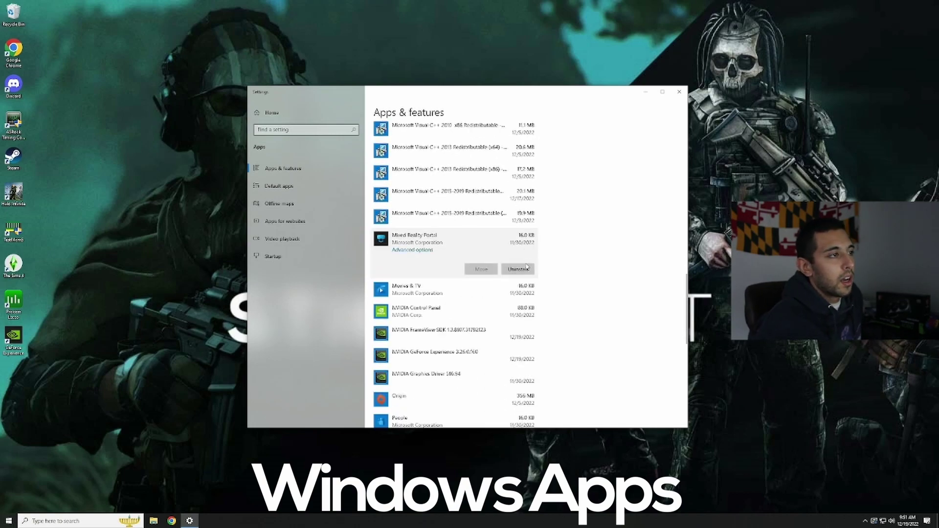
{"action": "left_click", "coordinate": [526, 270]}
{"action": "scroll", "coordinate": [496, 274], "scroll_direction": "down", "scroll_amount": 3}
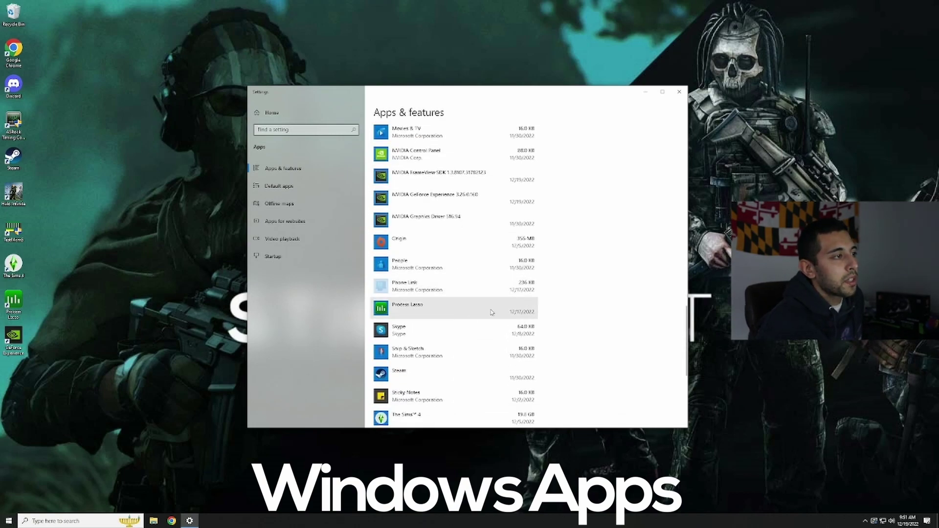
{"action": "left_click", "coordinate": [492, 313]}
{"action": "left_click", "coordinate": [513, 331]}
{"action": "left_click", "coordinate": [547, 323]}
Uninstall Windows PC Health Check and Xbox Live
{"action": "scroll", "coordinate": [523, 316], "scroll_direction": "down", "scroll_amount": 3}
{"action": "left_click", "coordinate": [508, 357]}
{"action": "left_click", "coordinate": [518, 387]}
{"action": "left_click", "coordinate": [551, 370]}
{"action": "scroll", "coordinate": [493, 362], "scroll_direction": "down", "scroll_amount": 3}
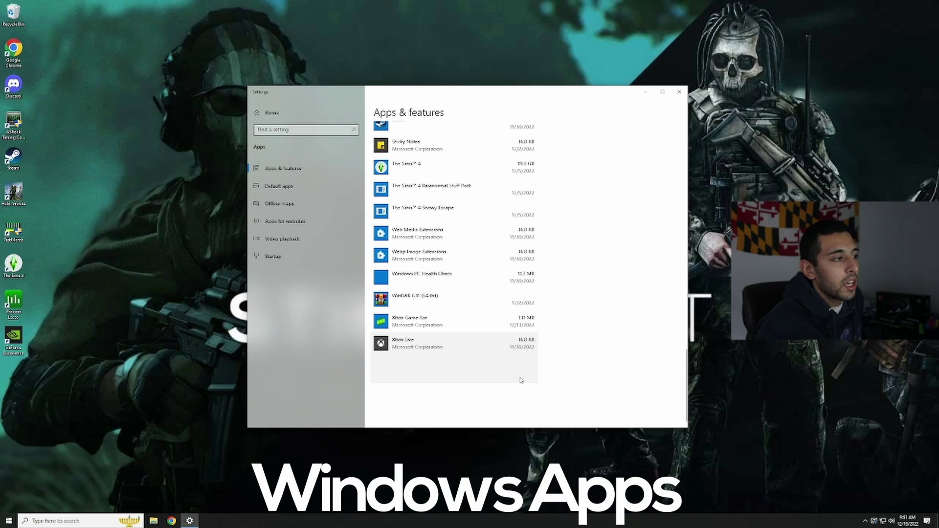
{"action": "left_click", "coordinate": [518, 354]}
{"action": "left_click", "coordinate": [517, 372]}
{"action": "left_click", "coordinate": [518, 361]}
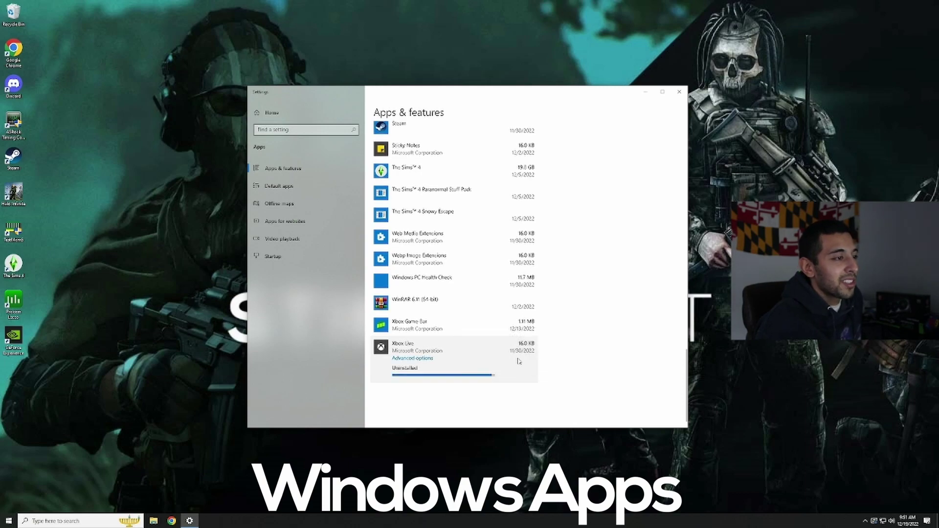
Close GeForce Experience and fully uninstall NVIDIA FrameView SDK
{"action": "left_click", "coordinate": [23, 336]}
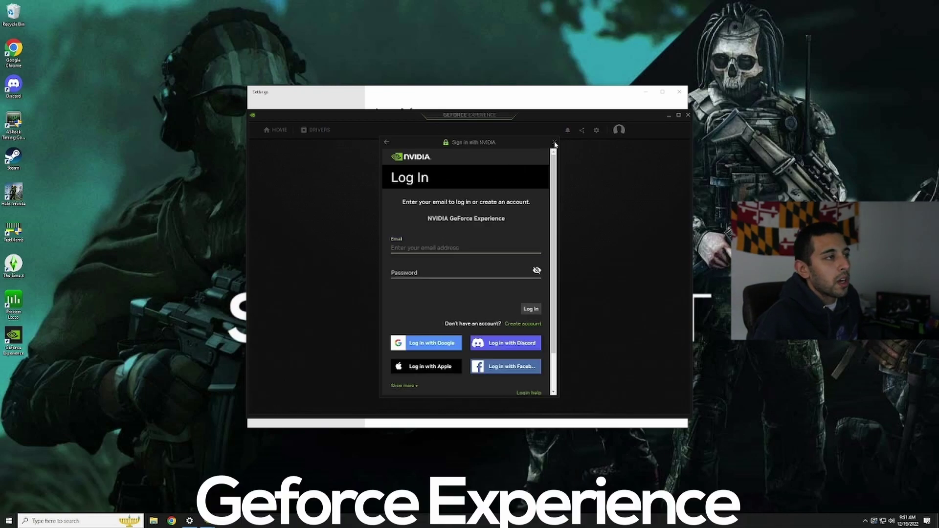
{"action": "left_click", "coordinate": [554, 141]}
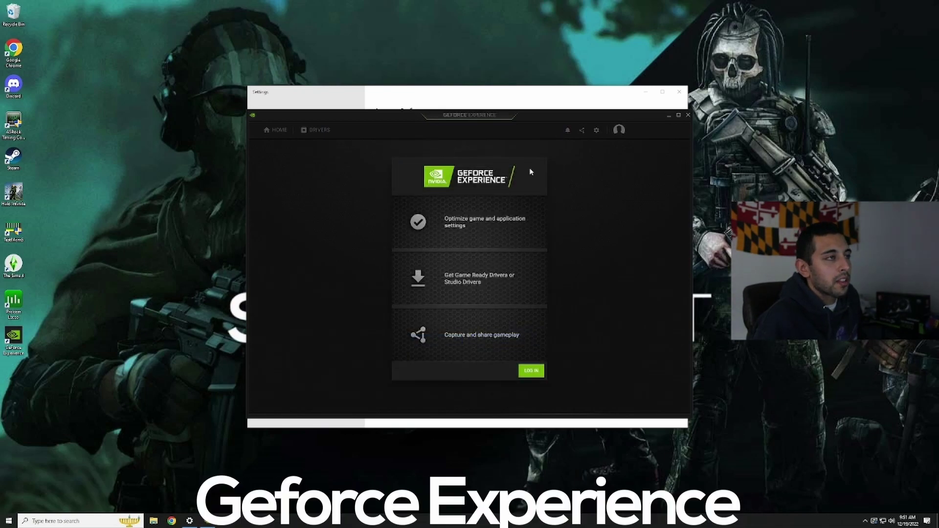
{"action": "left_click", "coordinate": [688, 115]}
{"action": "scroll", "coordinate": [482, 272], "scroll_direction": "down", "scroll_amount": 10}
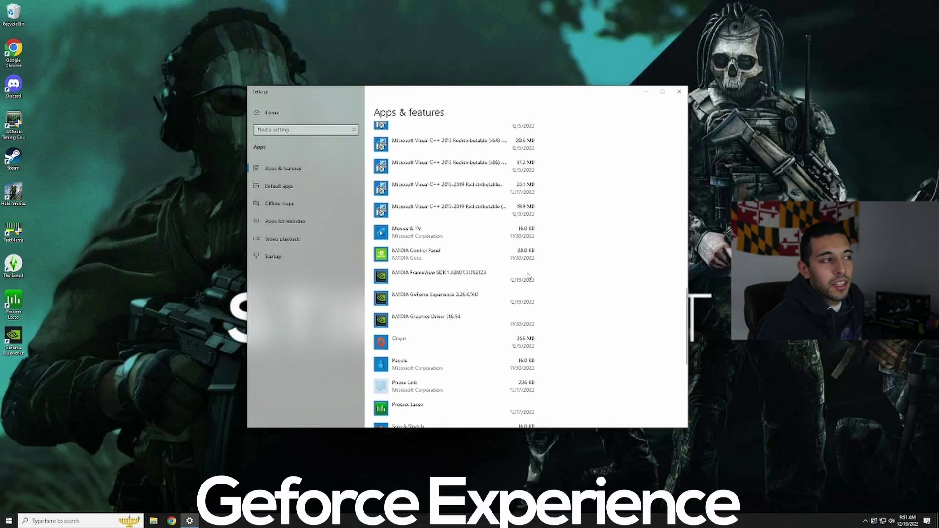
{"action": "left_click", "coordinate": [483, 272]}
{"action": "left_click", "coordinate": [517, 306]}
{"action": "left_click", "coordinate": [525, 287]}
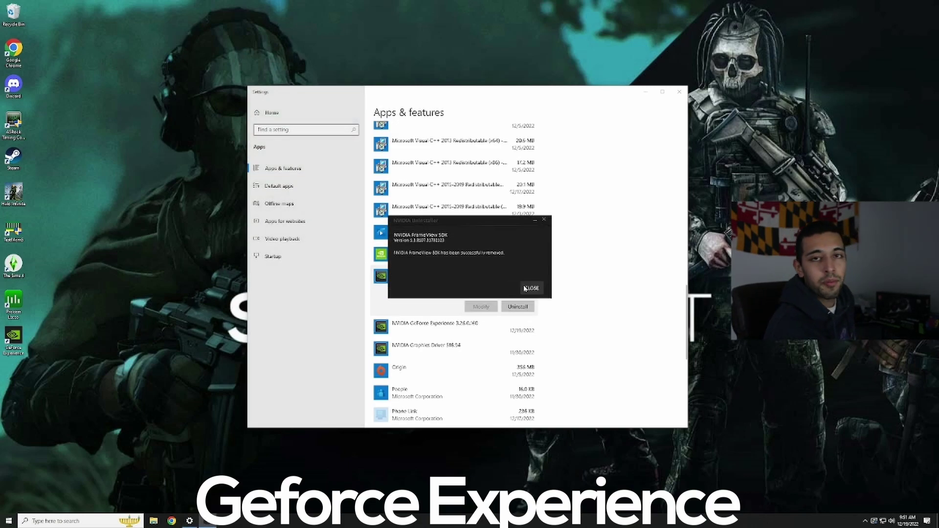
{"action": "left_click", "coordinate": [528, 287]}
Start uninstalling NVIDIA GeForce Experience and confirm its NVIDIA uninstaller
{"action": "left_click", "coordinate": [523, 325]}
{"action": "left_click", "coordinate": [522, 328]}
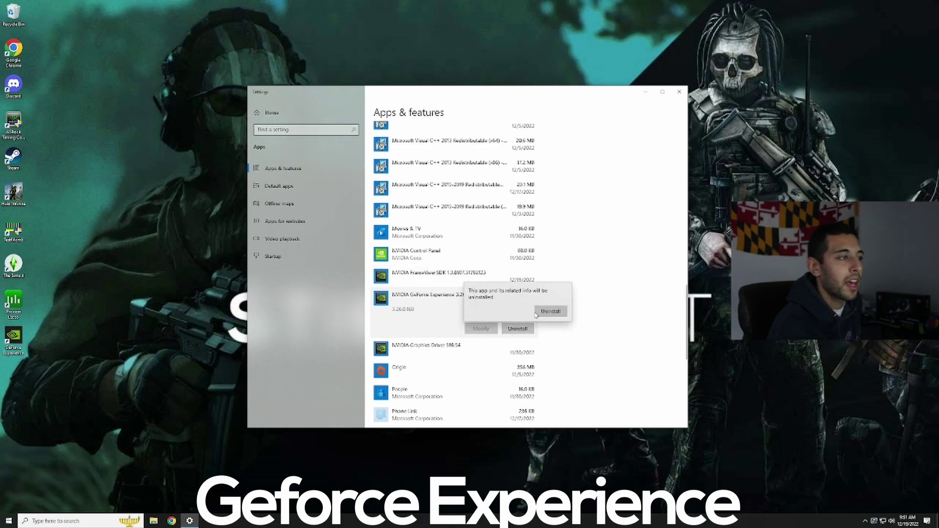
{"action": "left_click", "coordinate": [550, 311]}
{"action": "left_click", "coordinate": [527, 288]}
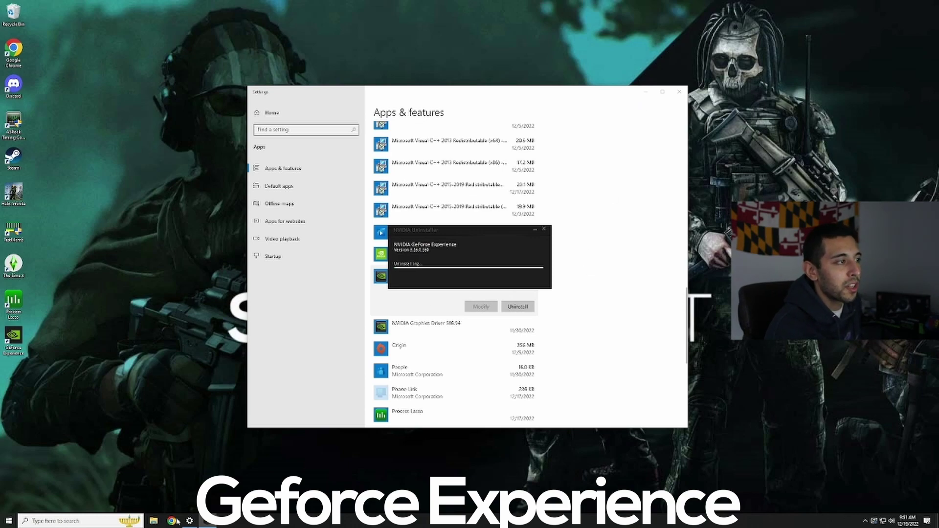
Open the C:\Battlestate Games\EFT folder in File Explorer
{"action": "left_click", "coordinate": [155, 522]}
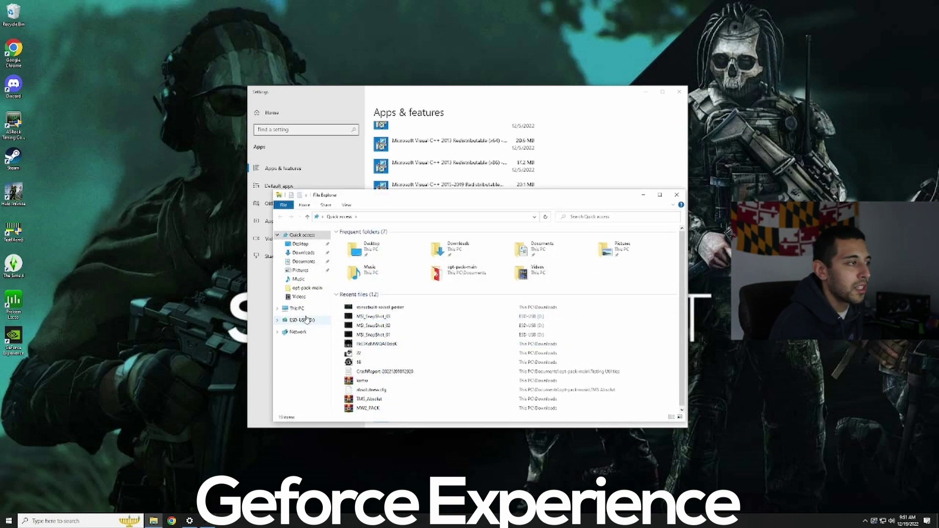
{"action": "double_click", "coordinate": [371, 315]}
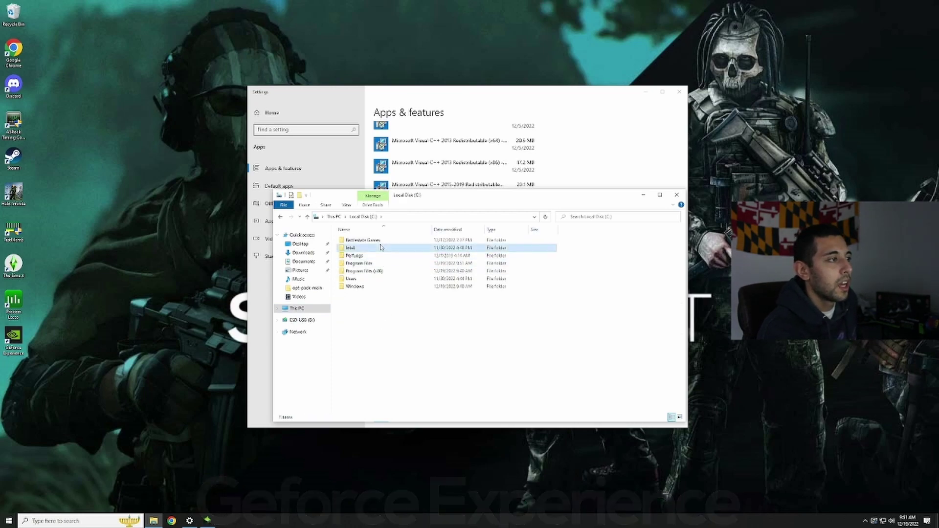
{"action": "double_click", "coordinate": [382, 245]}
{"action": "double_click", "coordinate": [365, 248]}
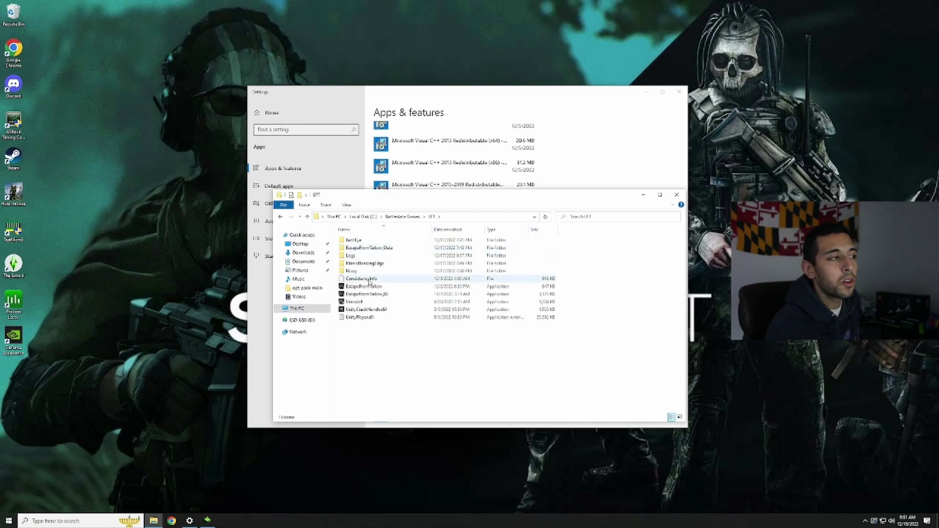
Make EscapeFromTarkov override high DPI scaling behavior, then close File Explorer
{"action": "left_click", "coordinate": [370, 287]}
{"action": "right_click", "coordinate": [369, 287]}
{"action": "left_click", "coordinate": [391, 446]}
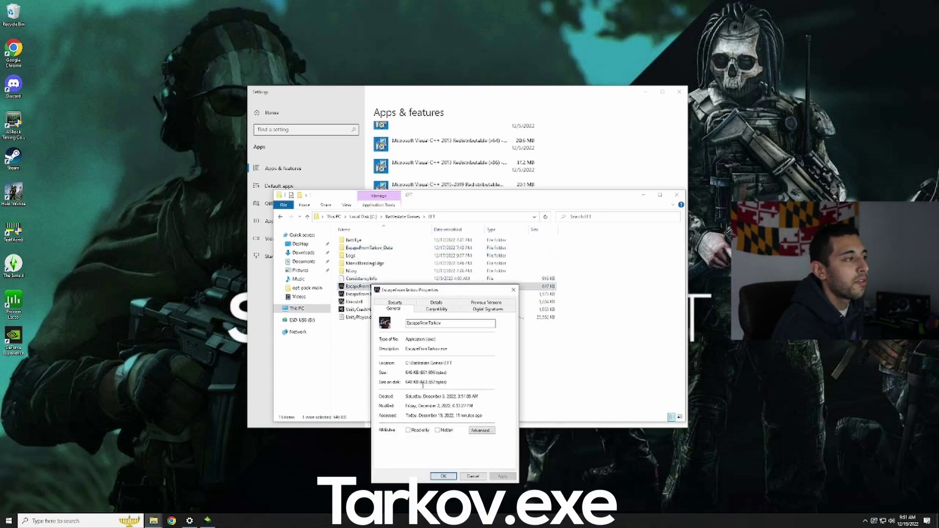
{"action": "left_click", "coordinate": [435, 310]}
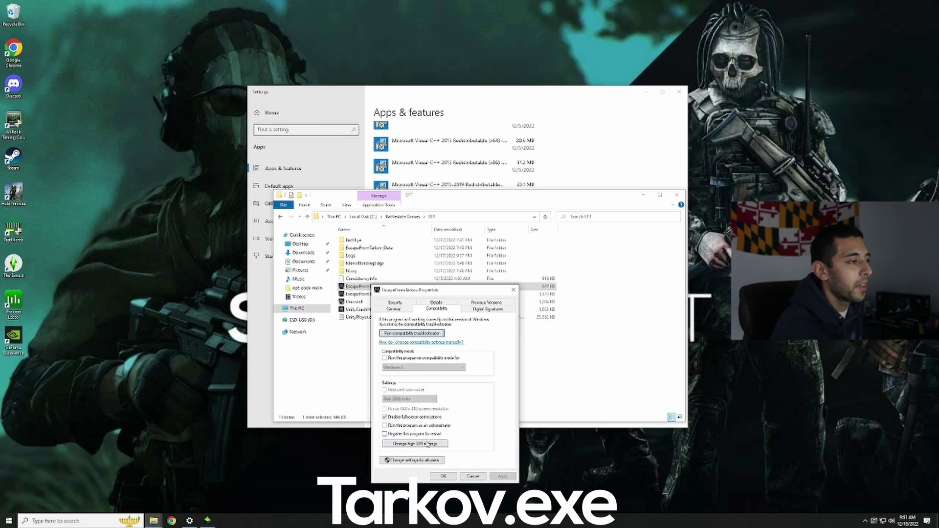
{"action": "left_click", "coordinate": [415, 443]}
{"action": "left_click", "coordinate": [414, 430]}
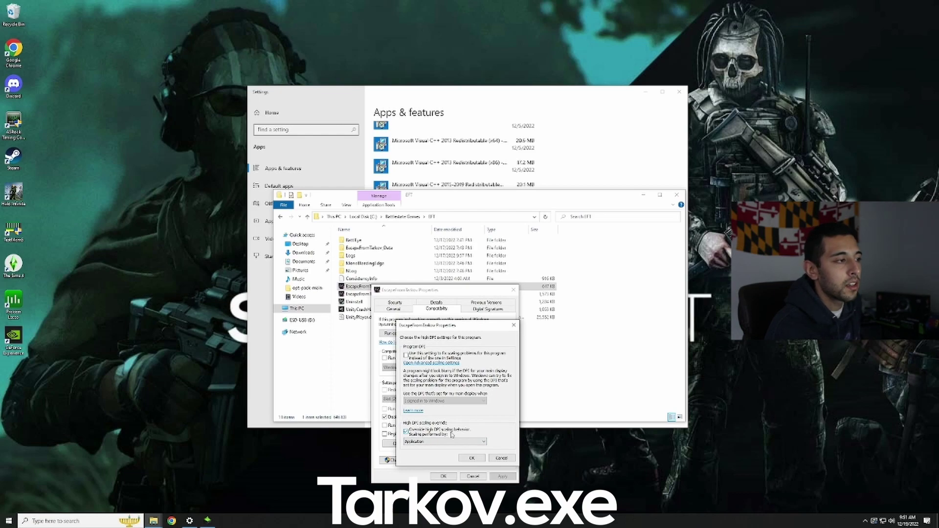
{"action": "left_click", "coordinate": [472, 458]}
{"action": "left_click", "coordinate": [443, 476]}
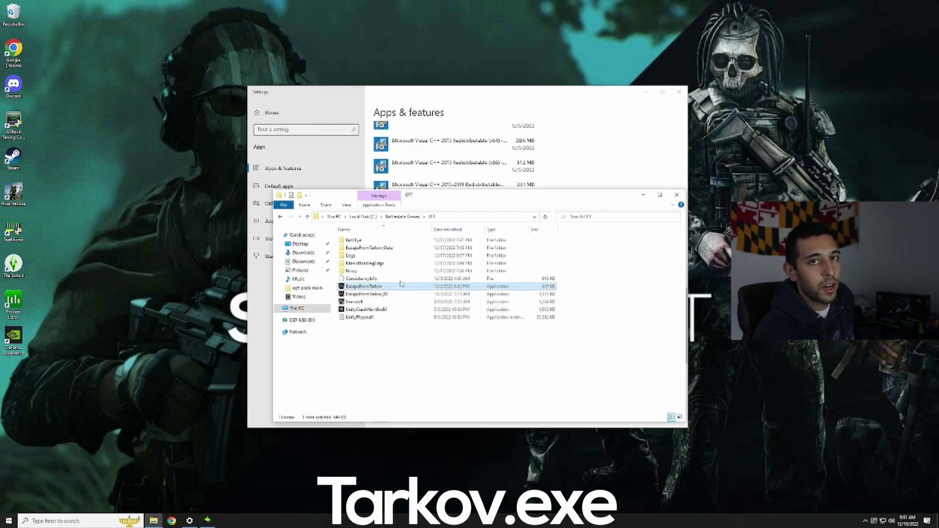
{"action": "left_click", "coordinate": [345, 219]}
{"action": "left_click", "coordinate": [676, 194]}
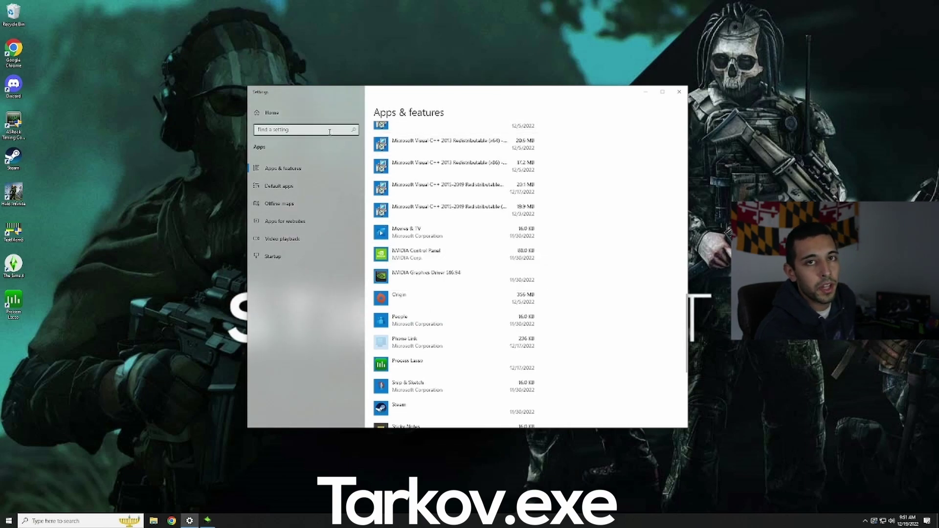
Dismiss the NVIDIA message, switch Xbox Game Bar off and uncheck its controller-button shortcut
{"action": "left_click", "coordinate": [531, 288]}
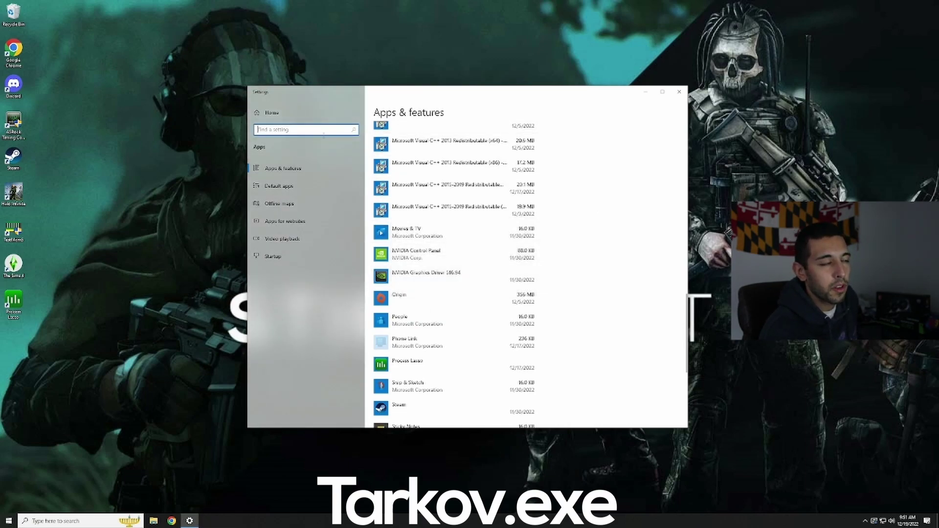
{"action": "left_click", "coordinate": [323, 130]}
{"action": "type", "text": "game mode"}
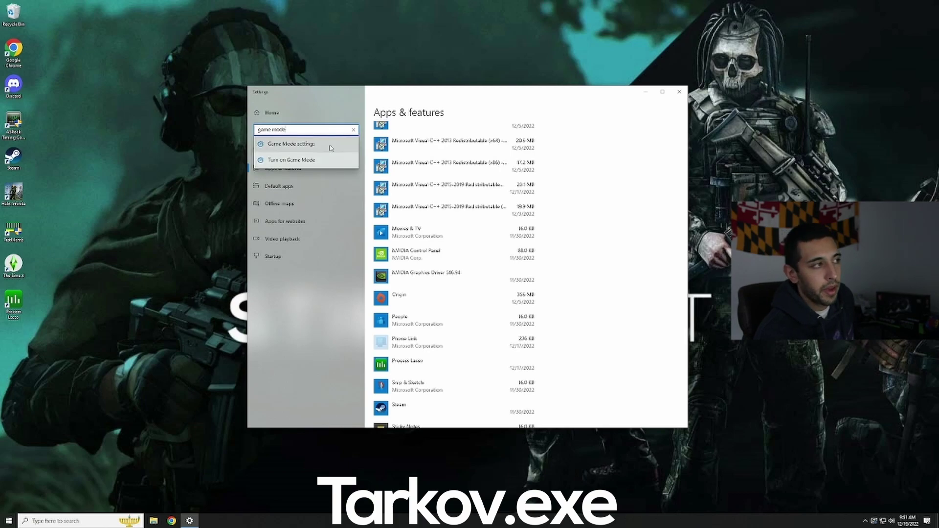
{"action": "left_click", "coordinate": [331, 148]}
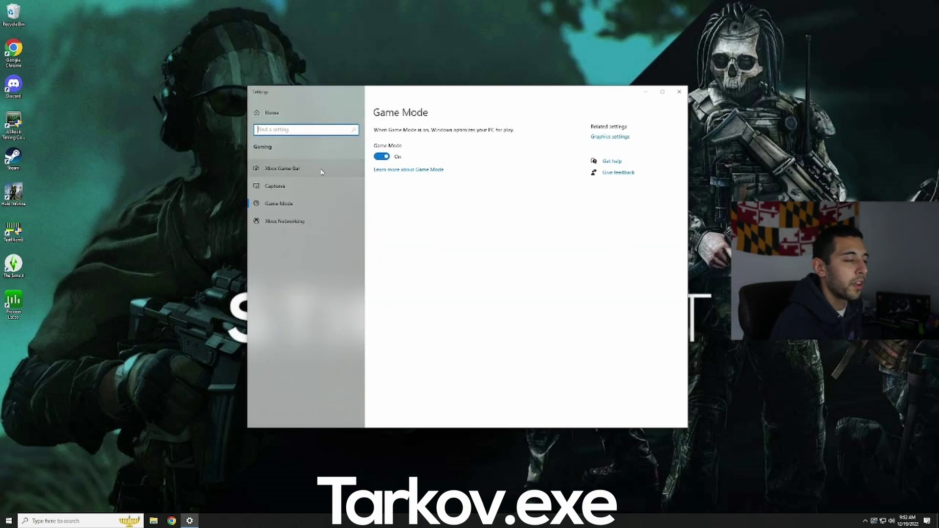
{"action": "left_click", "coordinate": [322, 169]}
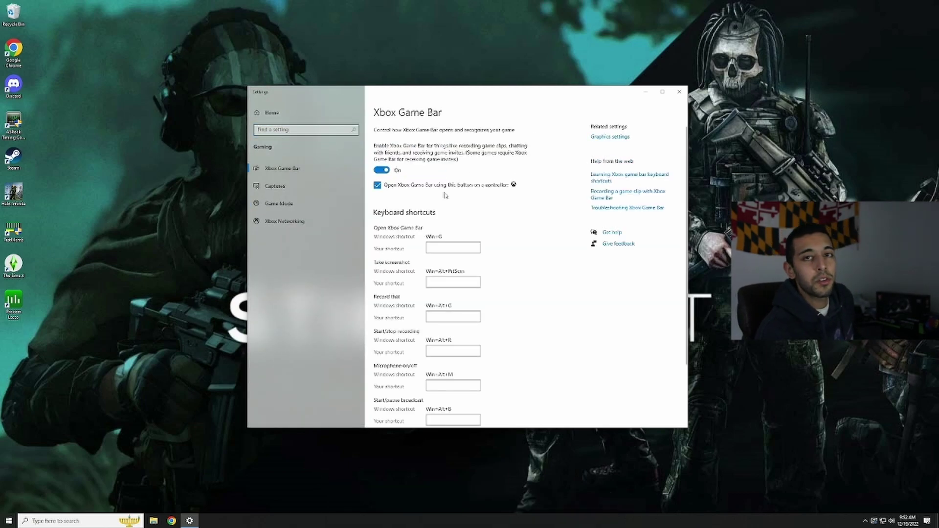
{"action": "left_click", "coordinate": [381, 170]}
{"action": "left_click", "coordinate": [378, 185]}
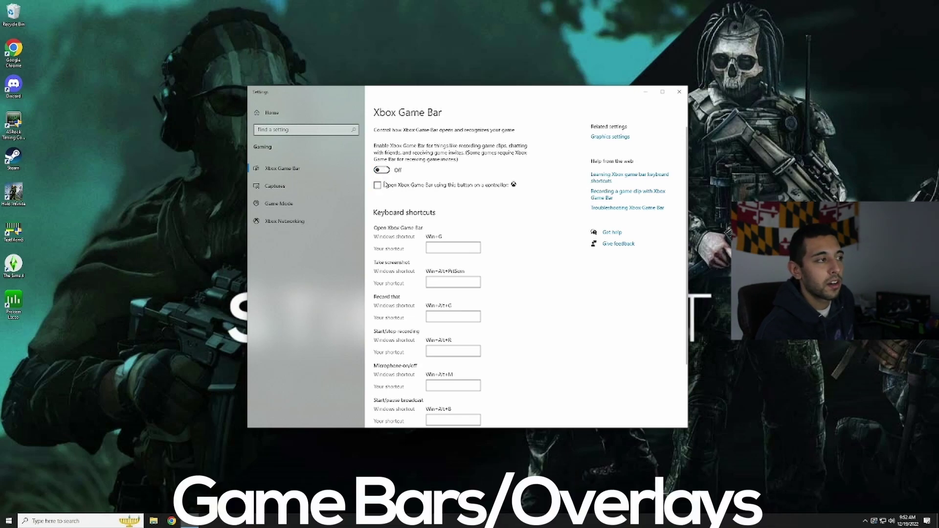
Launch Discord and turn off its in-game overlay
{"action": "double_click", "coordinate": [14, 84]}
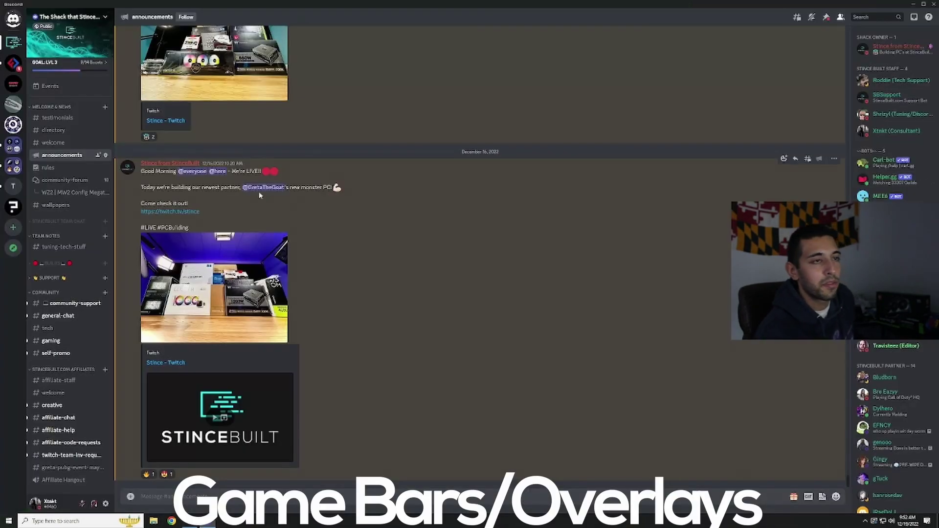
{"action": "left_click", "coordinate": [105, 504]}
{"action": "left_click", "coordinate": [308, 393]}
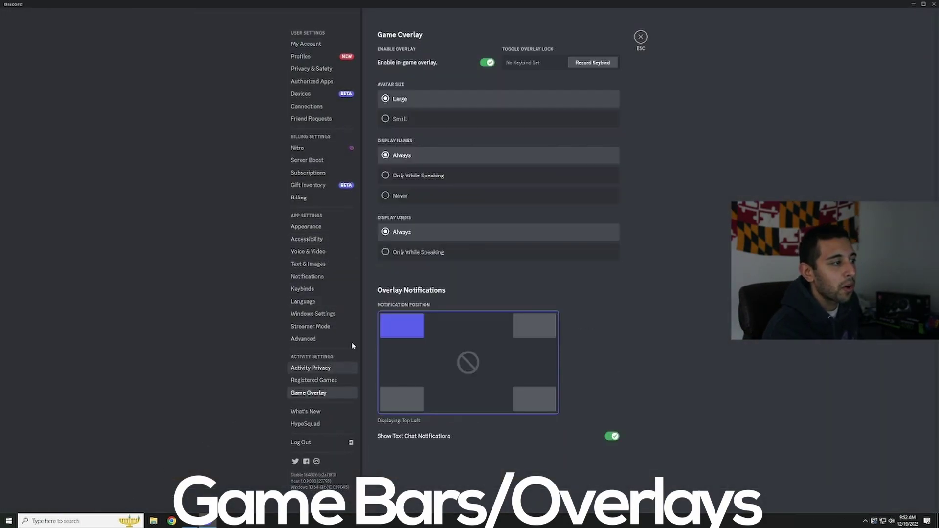
{"action": "left_click", "coordinate": [489, 64]}
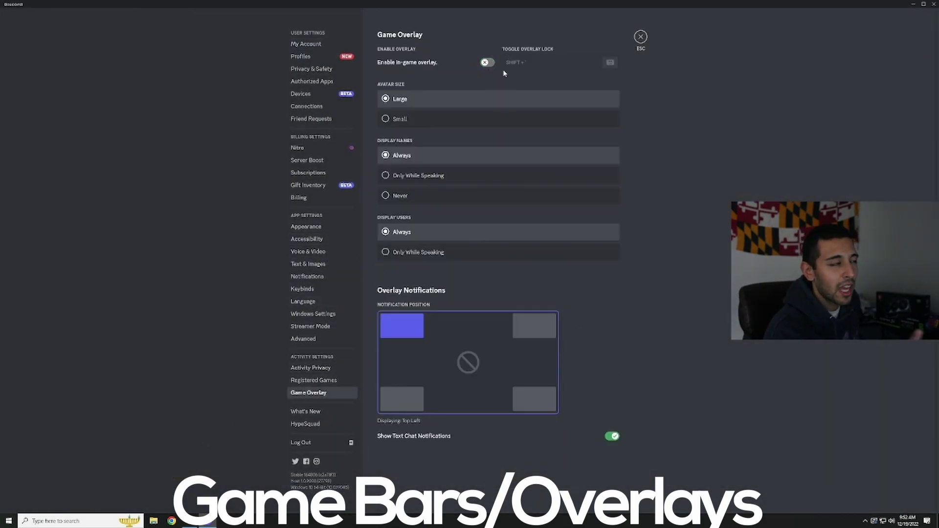
Disable Discord's hardware acceleration and let Discord restart
{"action": "left_click", "coordinate": [324, 341]}
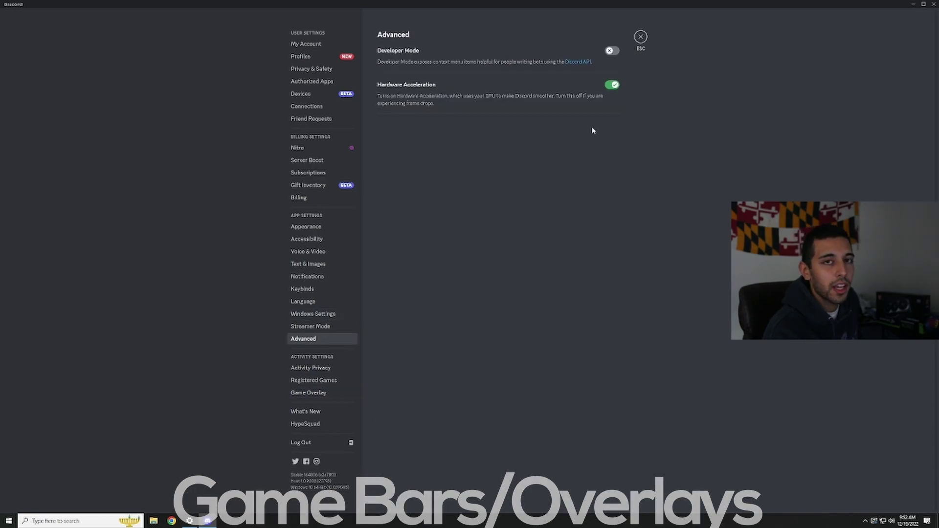
{"action": "left_click", "coordinate": [611, 84]}
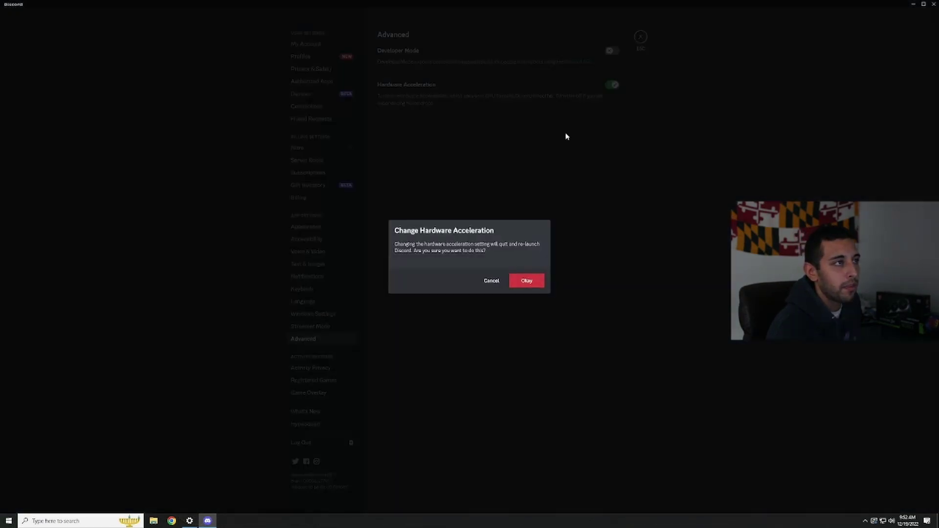
{"action": "left_click", "coordinate": [537, 282]}
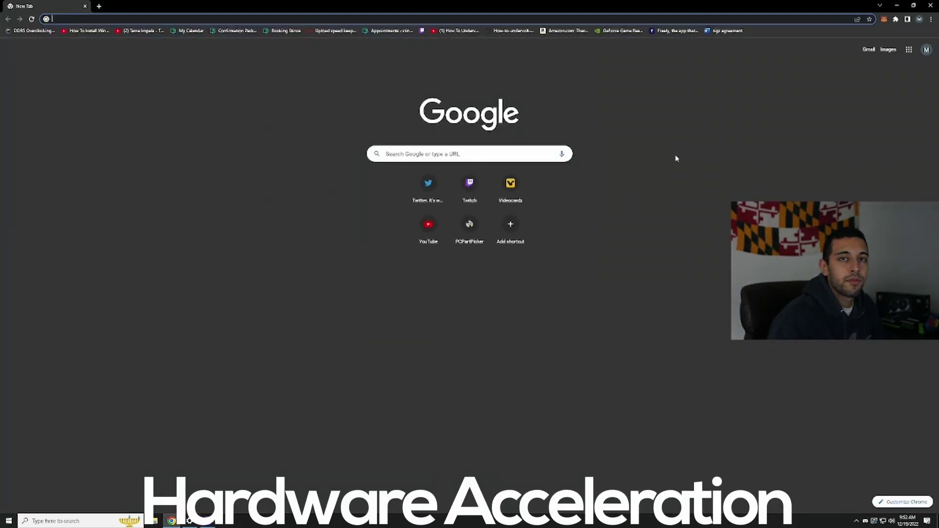
Switch off Chrome's 'Use hardware acceleration when available' and background apps in System settings
{"action": "left_click", "coordinate": [930, 19]}
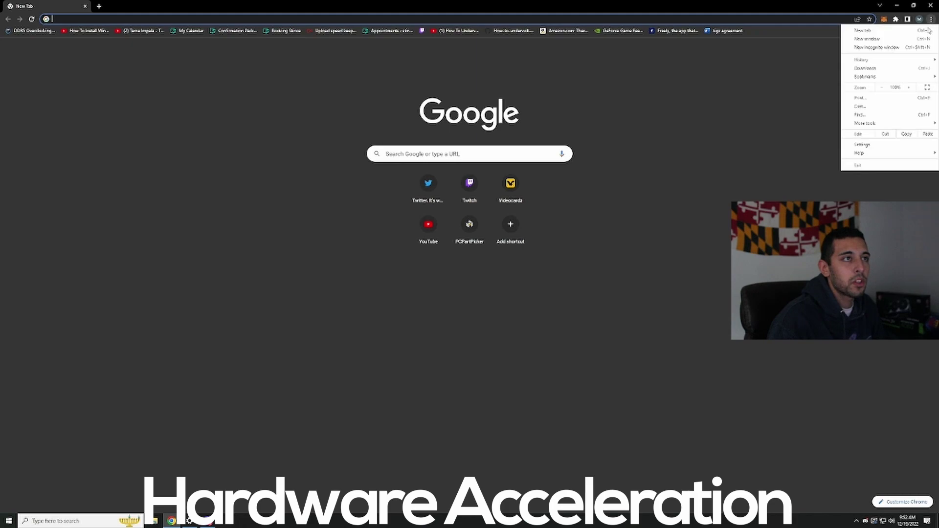
{"action": "left_click", "coordinate": [861, 153]}
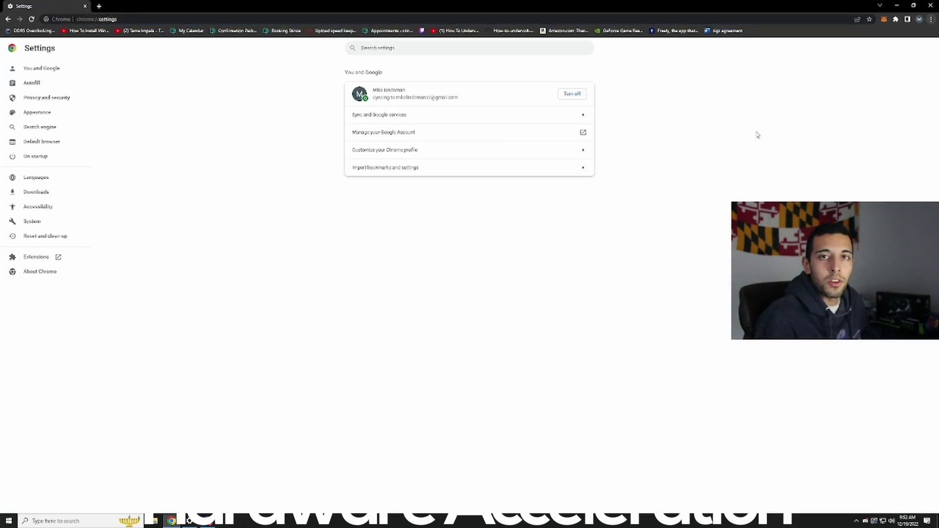
{"action": "left_click", "coordinate": [49, 226]}
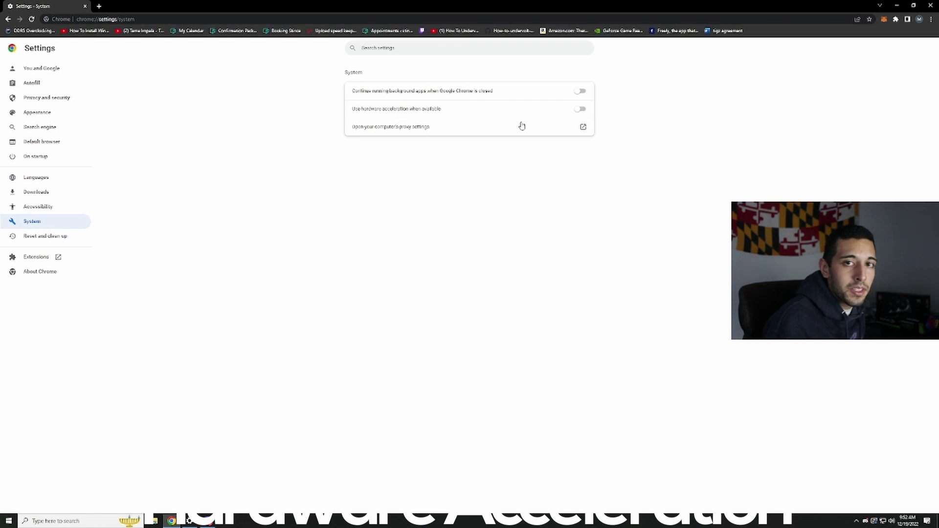
{"action": "left_click", "coordinate": [581, 109]}
{"action": "left_click", "coordinate": [581, 91]}
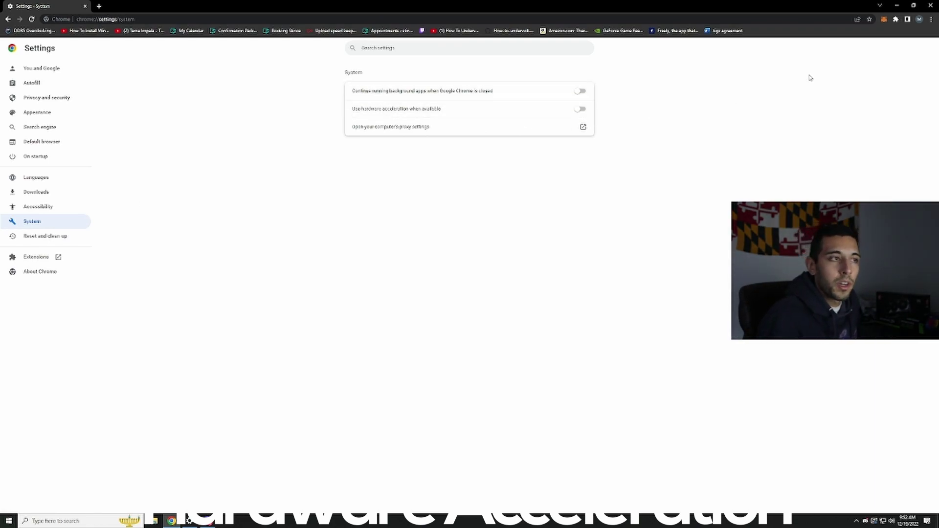
Close Chrome and launch Microsoft Edge, dismissing its recommended-settings prompt
{"action": "left_click", "coordinate": [931, 5]}
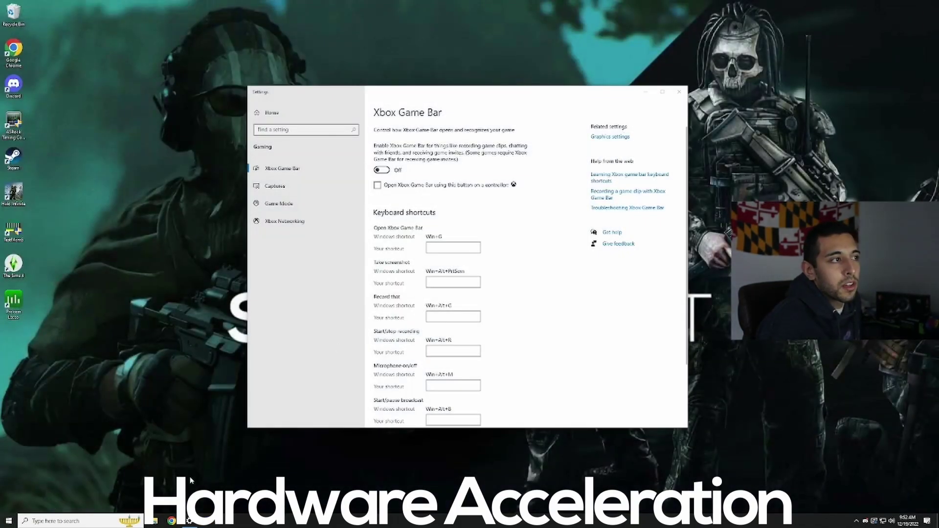
{"action": "left_click", "coordinate": [57, 521]}
{"action": "type", "text": "edge"}
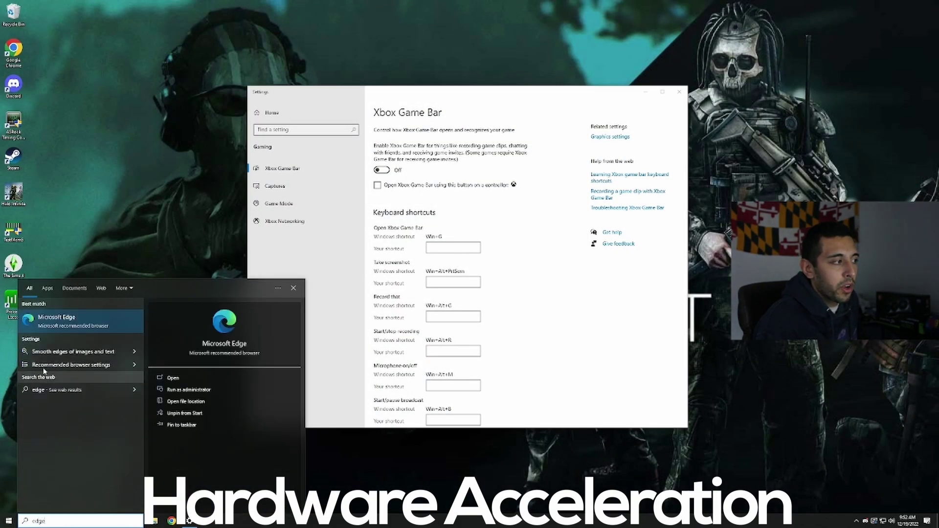
{"action": "left_click", "coordinate": [83, 320]}
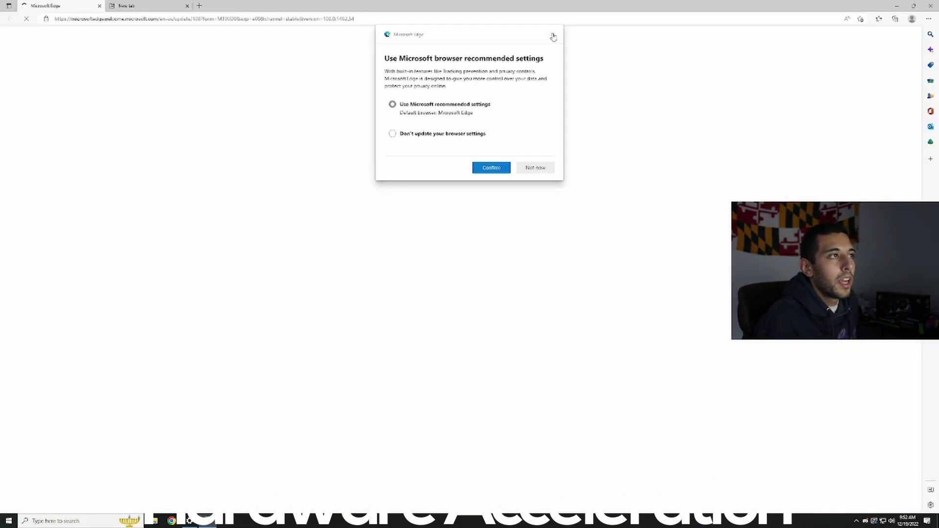
{"action": "left_click", "coordinate": [552, 37]}
In Edge's System and performance settings, turn off hardware acceleration and background extensions
{"action": "left_click", "coordinate": [928, 19]}
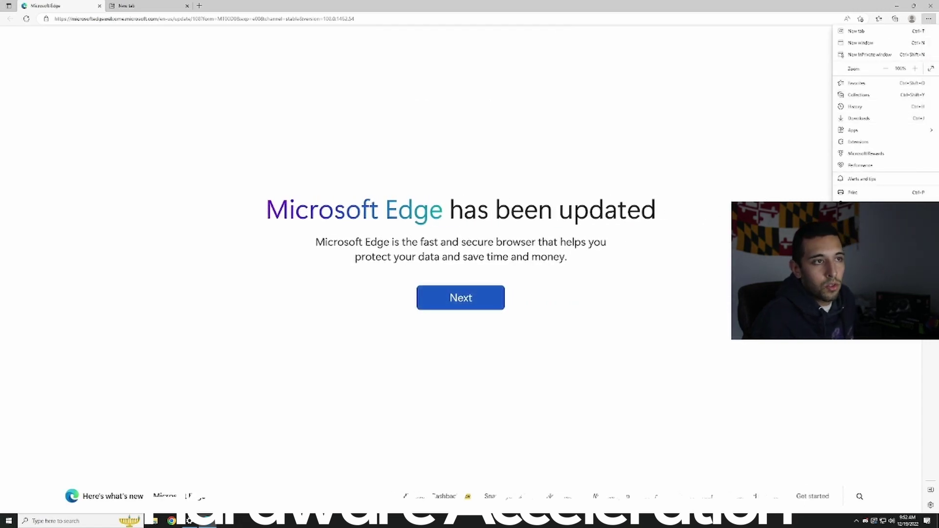
{"action": "left_click", "coordinate": [856, 162]}
{"action": "left_click", "coordinate": [114, 228]}
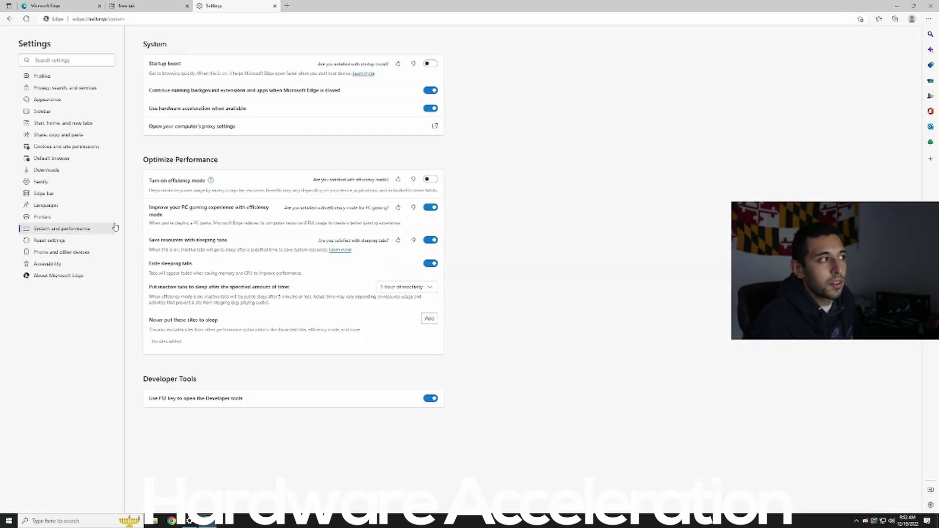
{"action": "left_click", "coordinate": [430, 109]}
{"action": "left_click", "coordinate": [430, 91]}
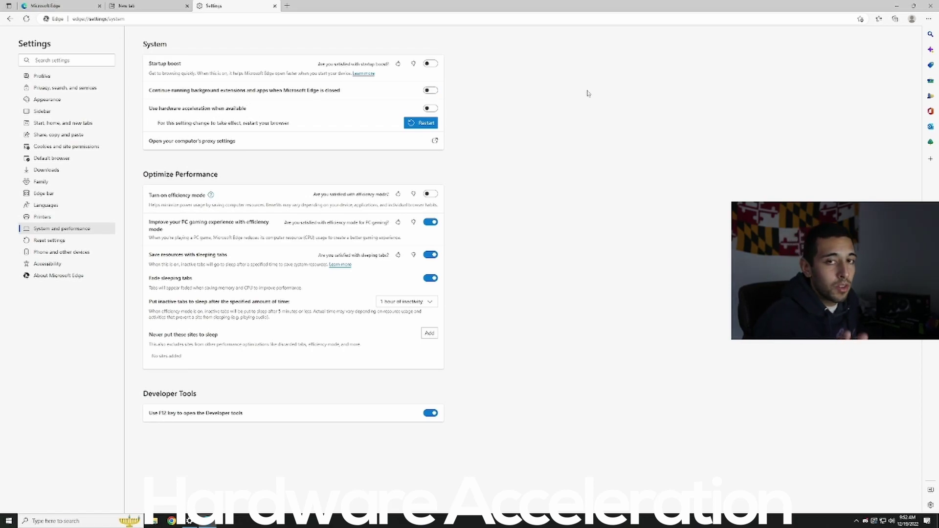
Restart Edge and add C:\Battlestate Games\EFT\EscapeFromTarkov.exe to the graphics preference list
{"action": "left_click", "coordinate": [421, 123]}
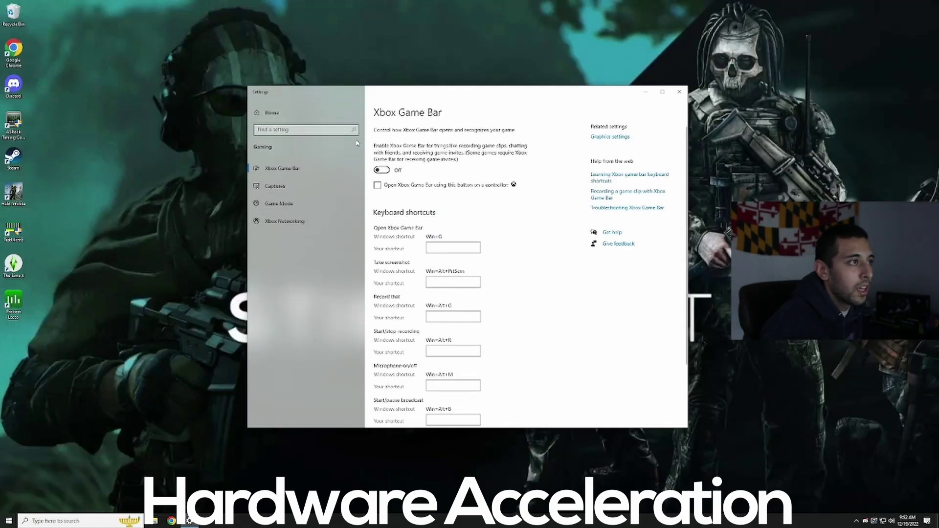
{"action": "left_click", "coordinate": [313, 204]}
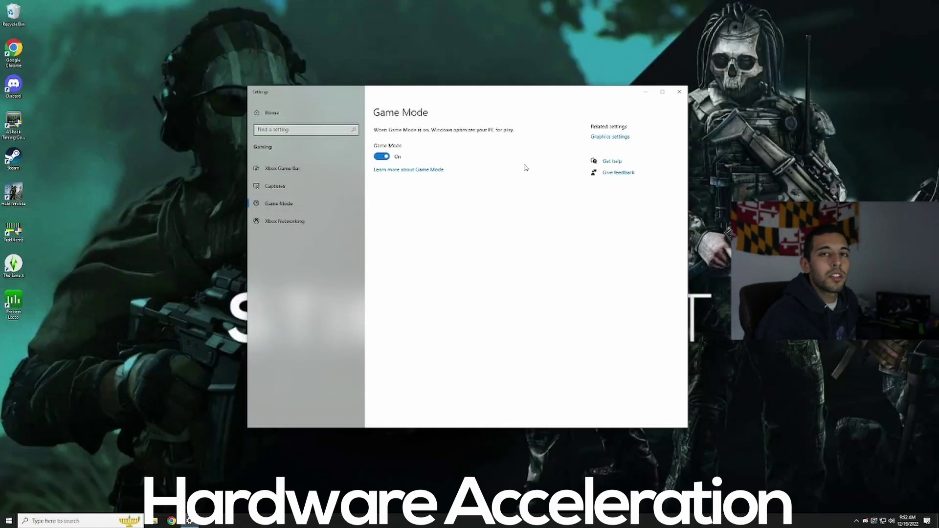
{"action": "left_click", "coordinate": [610, 138]}
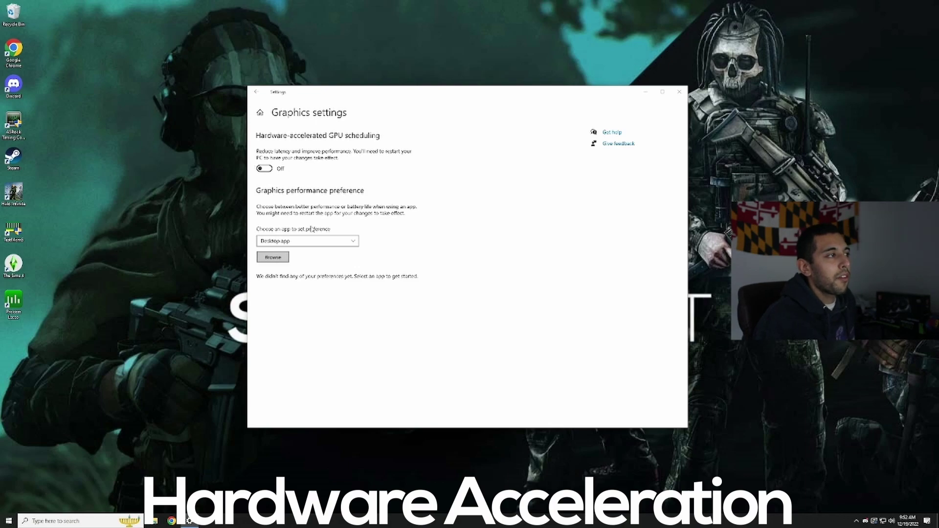
{"action": "left_click", "coordinate": [273, 256]}
{"action": "double_click", "coordinate": [342, 215]}
{"action": "double_click", "coordinate": [358, 140]}
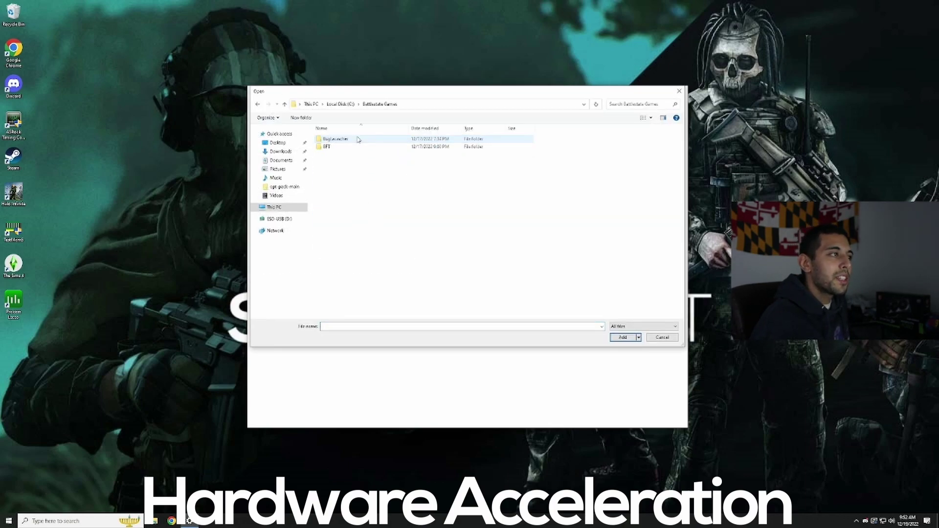
{"action": "double_click", "coordinate": [356, 146]}
{"action": "double_click", "coordinate": [352, 178]}
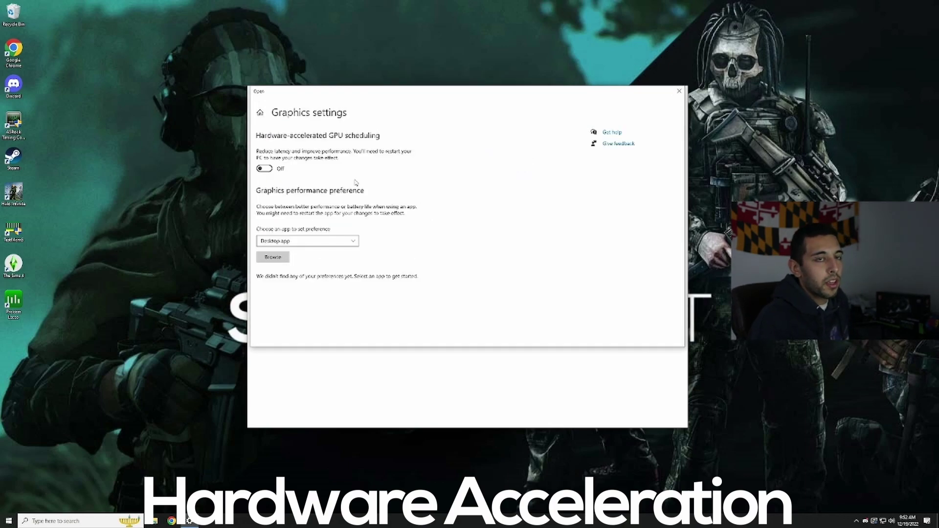
Set EscapeFromTarkov's graphics preference to High performance, save it, and close Settings
{"action": "left_click", "coordinate": [364, 308]}
{"action": "left_click", "coordinate": [404, 273]}
{"action": "left_click", "coordinate": [430, 299]}
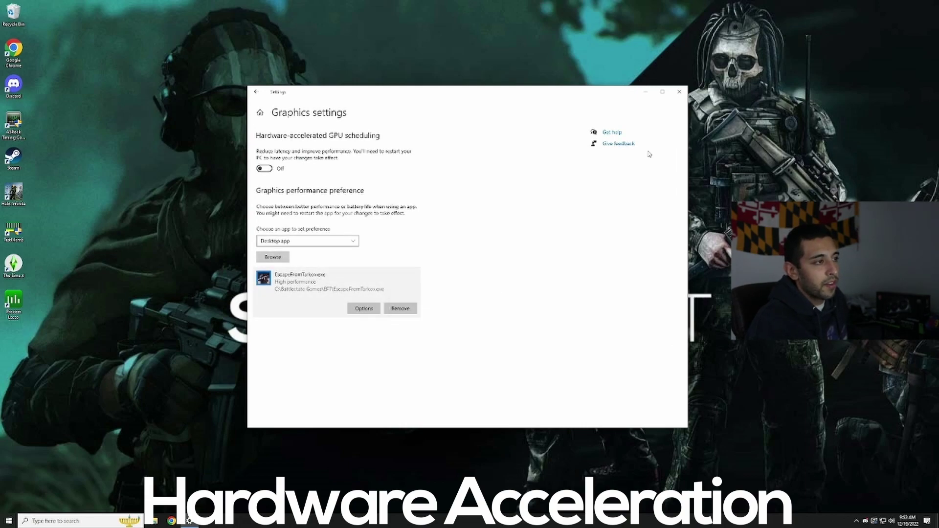
{"action": "left_click", "coordinate": [677, 94]}
Open NVIDIA Control Panel from the desktop context menu and centre its window
{"action": "right_click", "coordinate": [433, 251]}
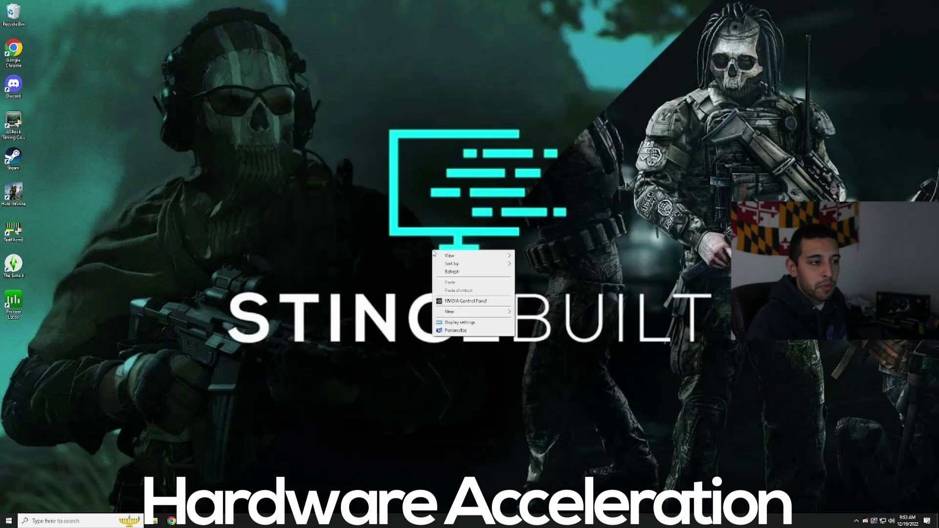
{"action": "left_click", "coordinate": [466, 303]}
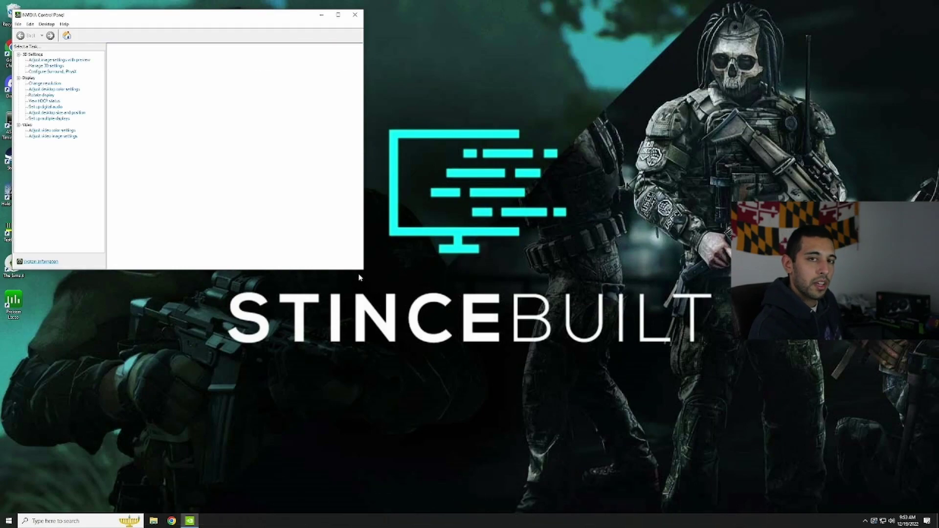
{"action": "left_click_drag", "start_coordinate": [175, 19], "coordinate": [225, 52]}
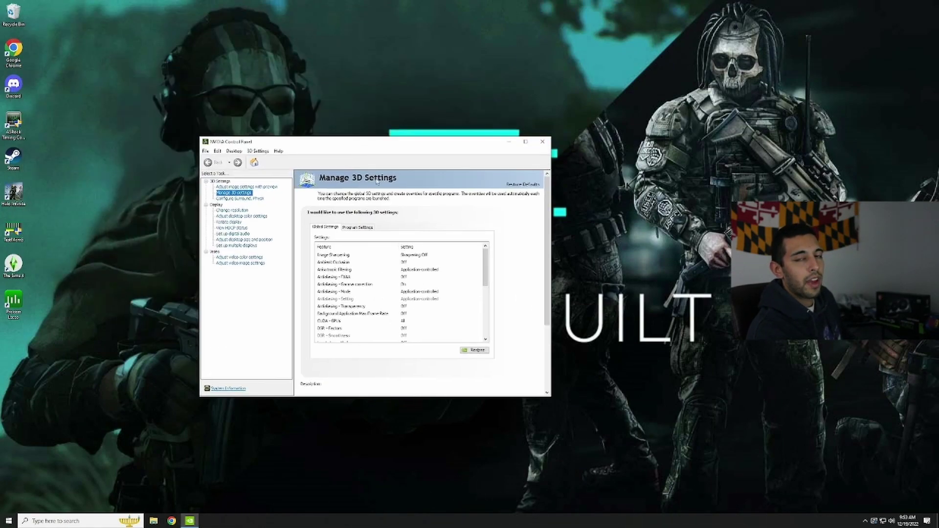
Review the global 3D settings, then switch to Escape from Tarkov's program settings
{"action": "scroll", "coordinate": [372, 305], "scroll_direction": "down", "scroll_amount": 3}
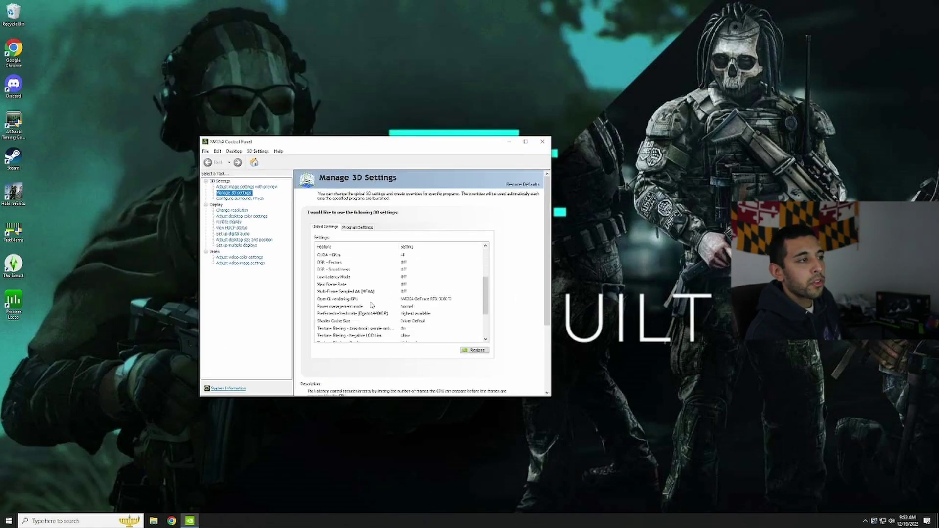
{"action": "left_click", "coordinate": [341, 300]}
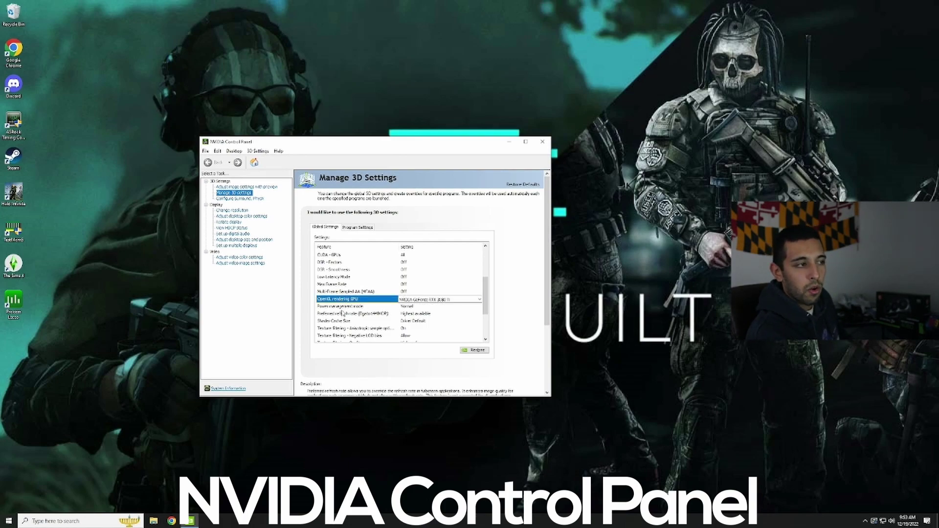
{"action": "left_click", "coordinate": [343, 307]}
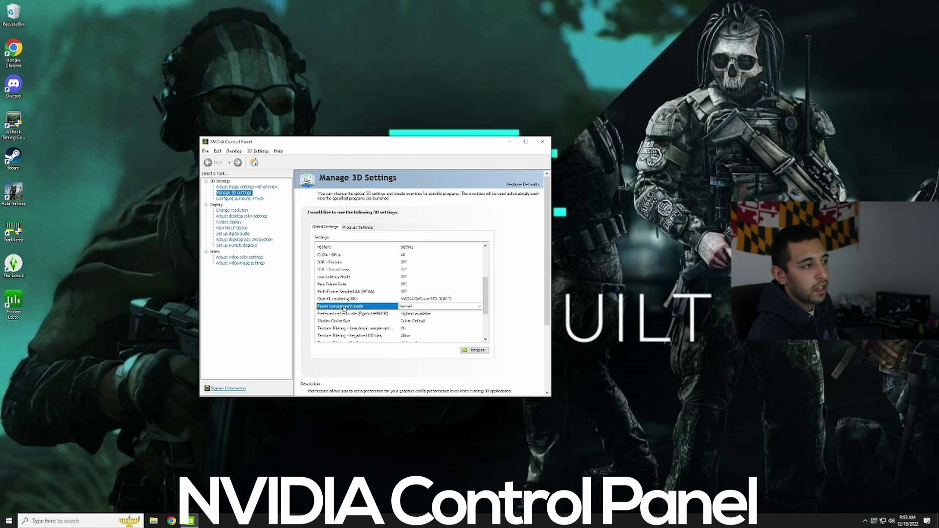
{"action": "left_click", "coordinate": [344, 314]}
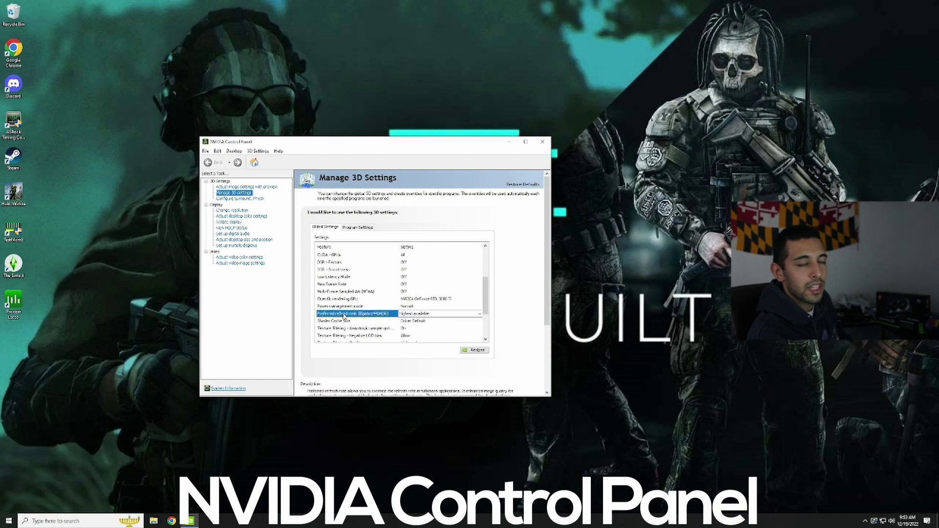
{"action": "scroll", "coordinate": [343, 294], "scroll_direction": "down", "scroll_amount": 3}
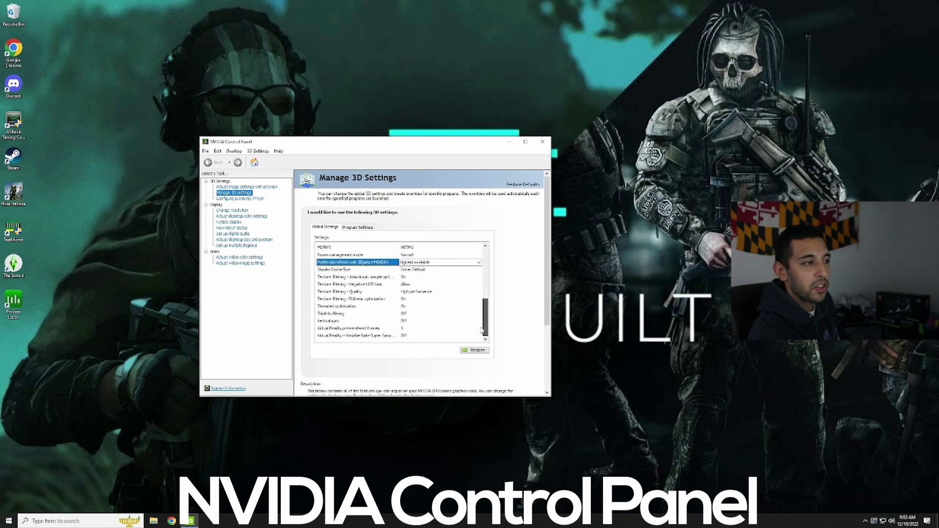
{"action": "left_click", "coordinate": [358, 226]}
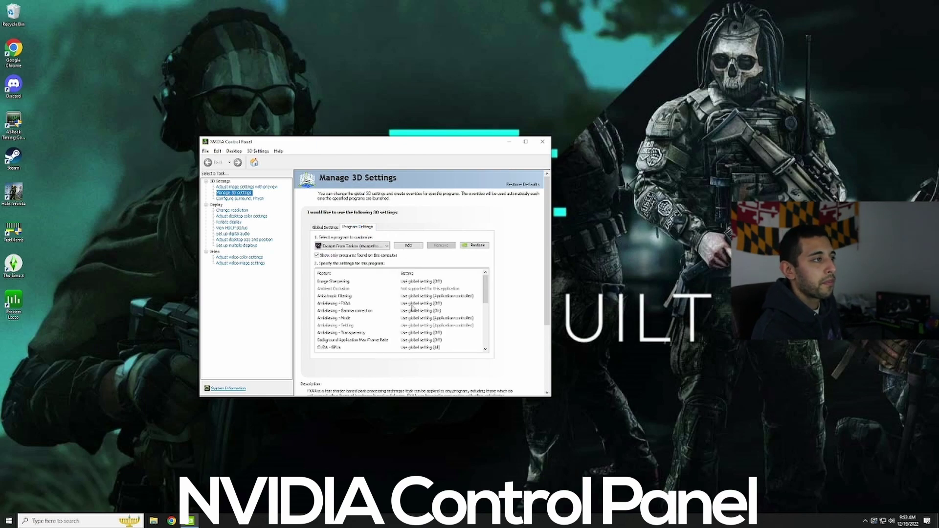
Turn Image Sharpening on for Escape from Tarkov at 0.50 with film grain 0.17
{"action": "left_click", "coordinate": [415, 281]}
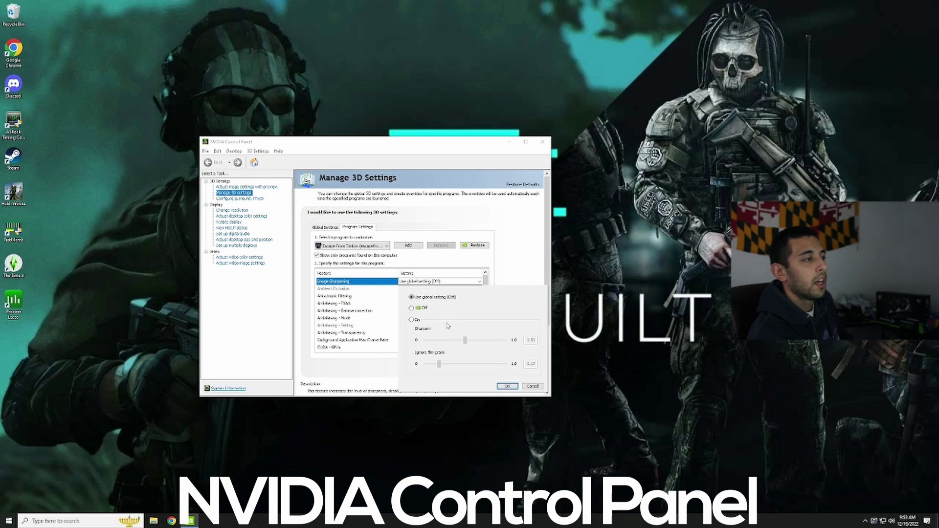
{"action": "left_click", "coordinate": [413, 320]}
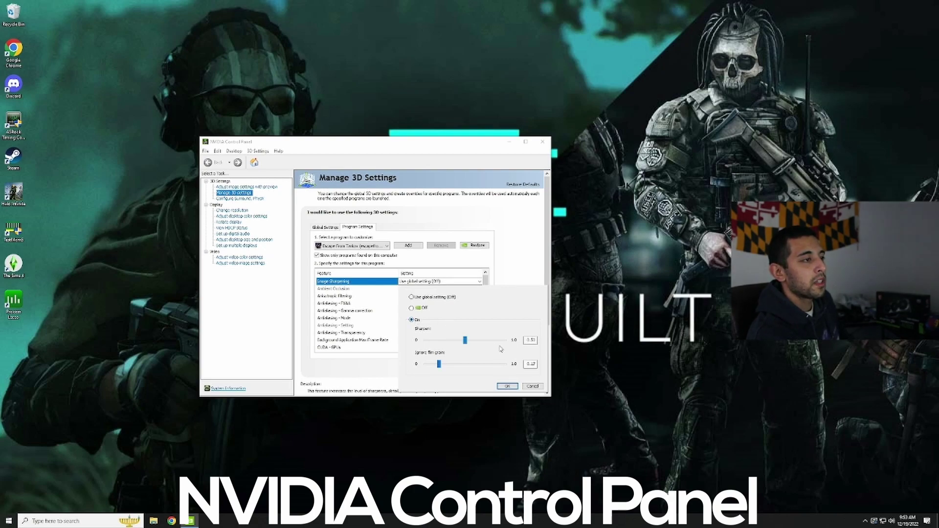
{"action": "left_click", "coordinate": [507, 387]}
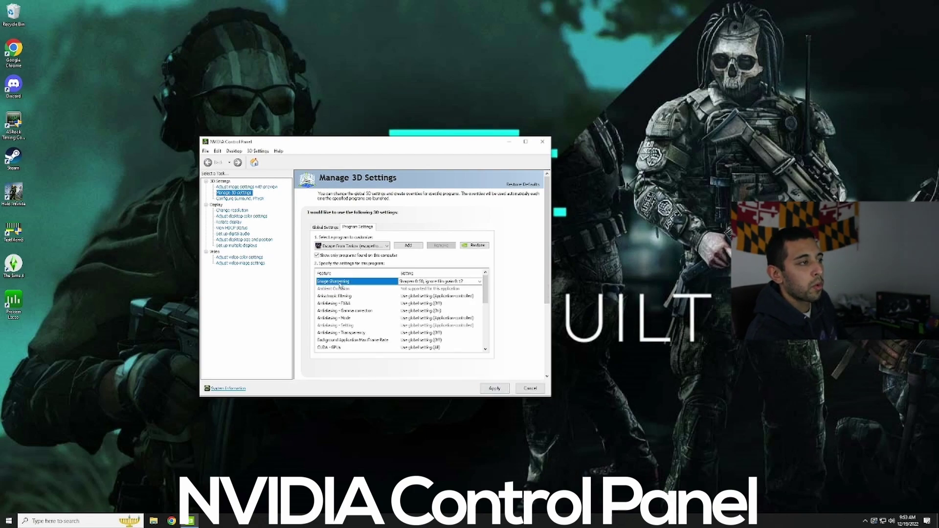
{"action": "scroll", "coordinate": [352, 298], "scroll_direction": "down", "scroll_amount": 2}
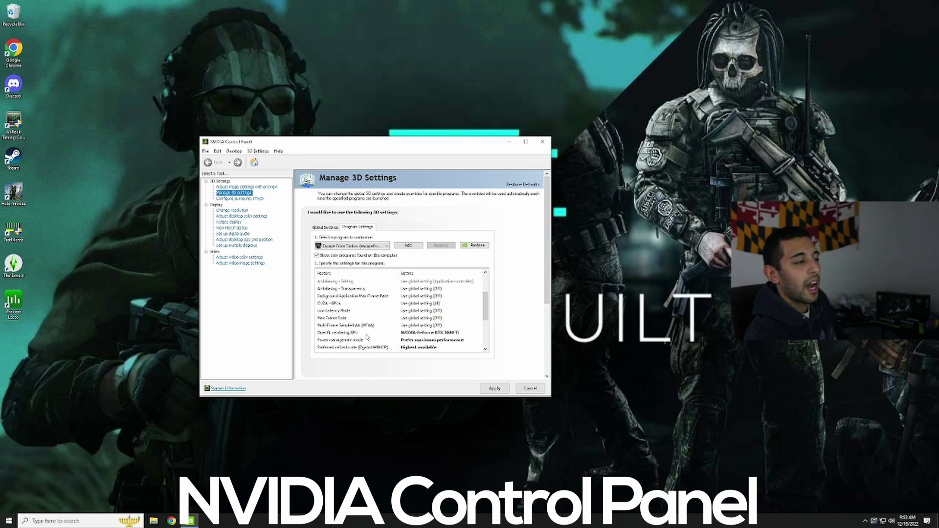
{"action": "scroll", "coordinate": [368, 336], "scroll_direction": "down", "scroll_amount": 1}
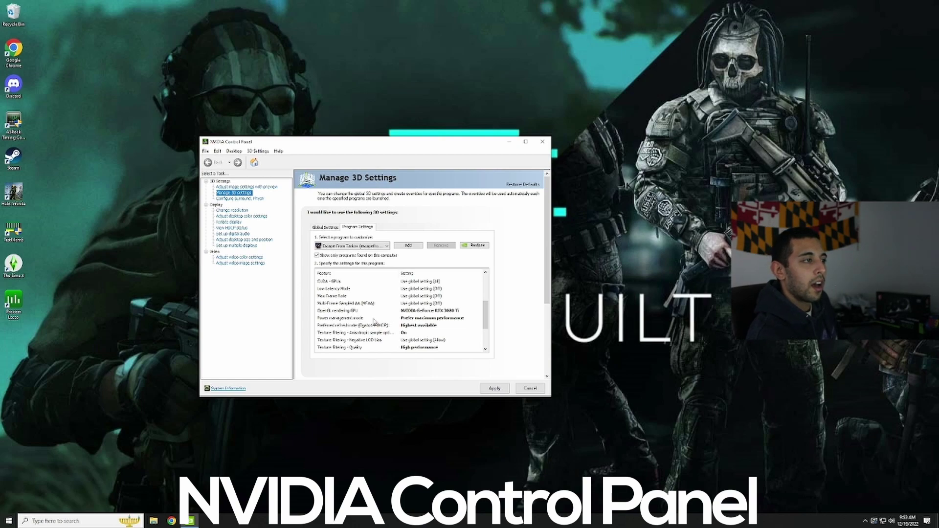
{"action": "scroll", "coordinate": [377, 331], "scroll_direction": "down", "scroll_amount": 1}
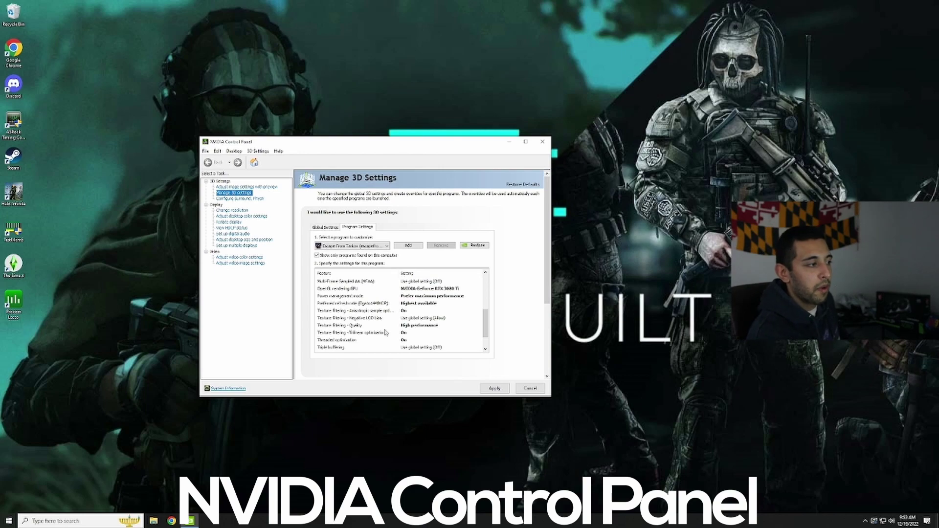
{"action": "scroll", "coordinate": [369, 343], "scroll_direction": "down", "scroll_amount": 1}
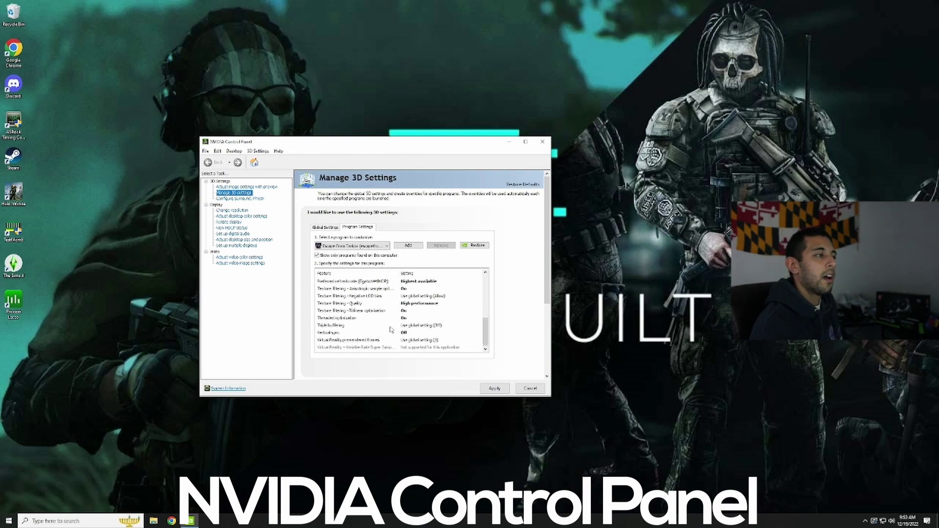
{"action": "left_click", "coordinate": [364, 333]}
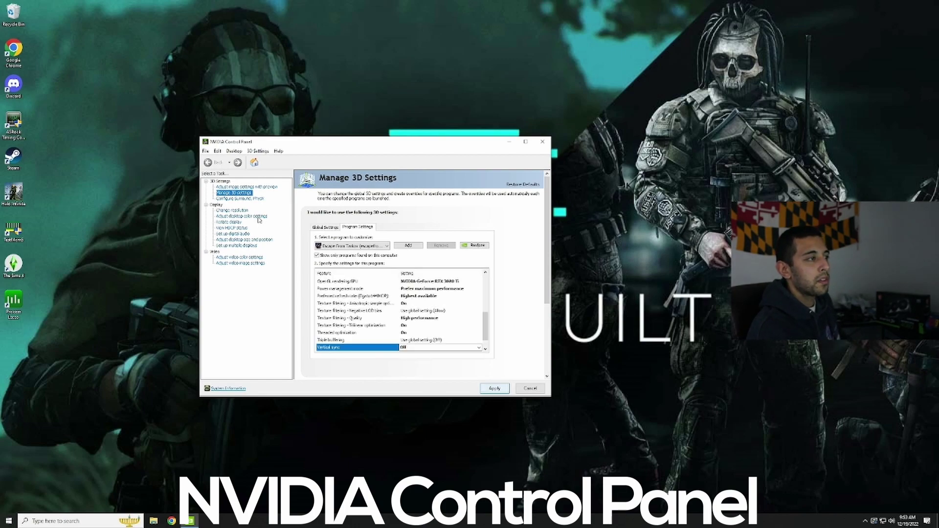
Set digital vibrance to 70% on the Elgato 1440 HDR display, apply it, and close NVIDIA Control Panel
{"action": "left_click", "coordinate": [258, 217]}
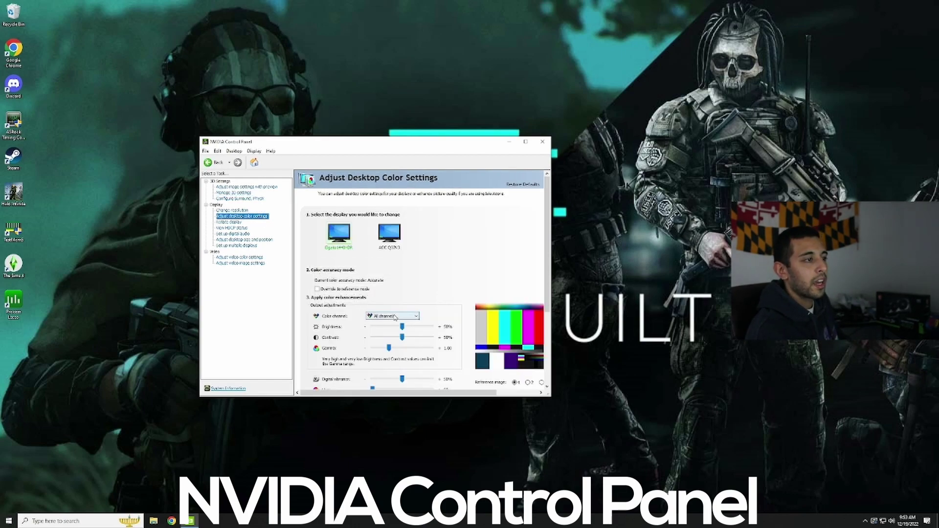
{"action": "left_click", "coordinate": [385, 238]}
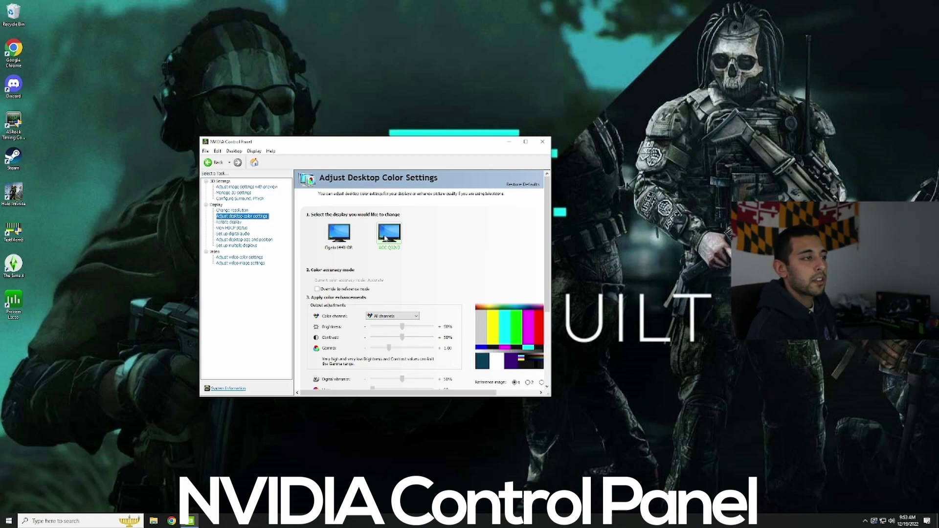
{"action": "scroll", "coordinate": [350, 264], "scroll_direction": "down", "scroll_amount": 1}
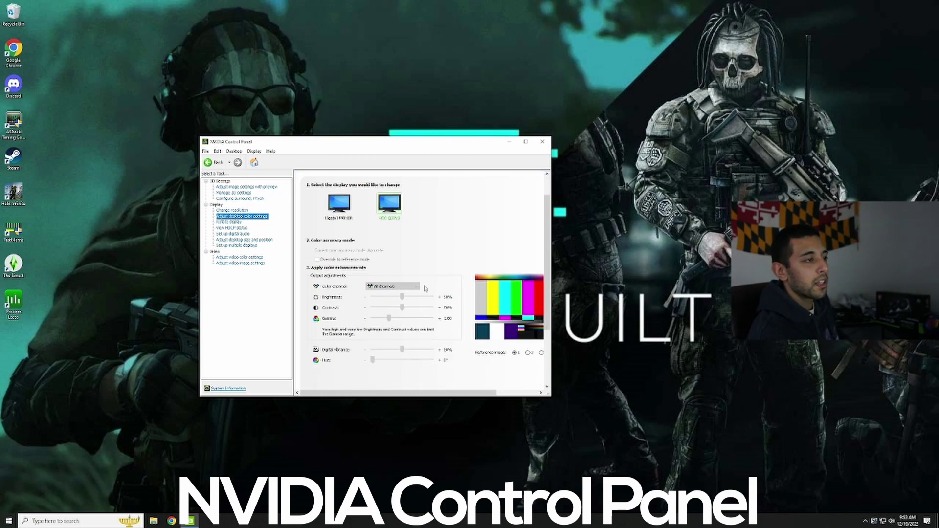
{"action": "left_click", "coordinate": [350, 213]}
{"action": "left_click_drag", "start_coordinate": [402, 308], "coordinate": [405, 308]}
{"action": "left_click", "coordinate": [392, 318]}
{"action": "scroll", "coordinate": [406, 338], "scroll_direction": "down", "scroll_amount": 2}
{"action": "left_click_drag", "start_coordinate": [402, 320], "coordinate": [413, 319]}
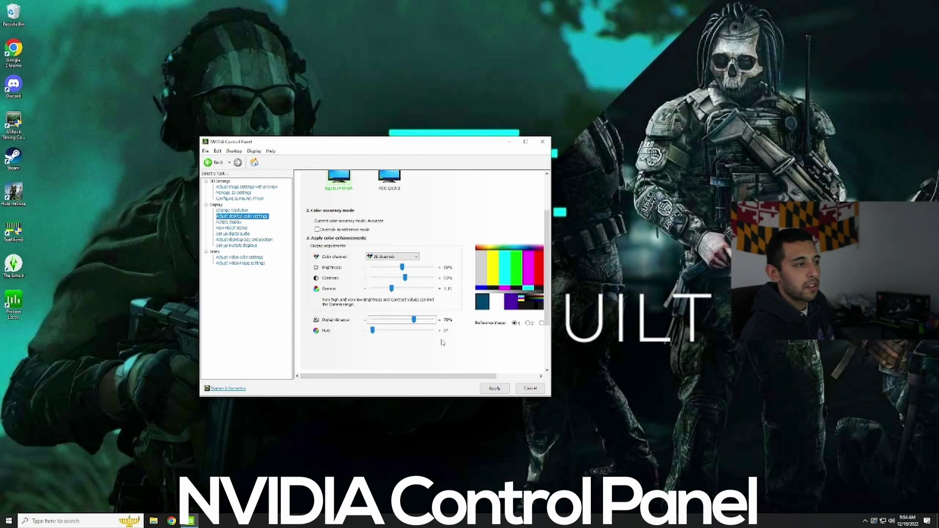
{"action": "left_click", "coordinate": [495, 389]}
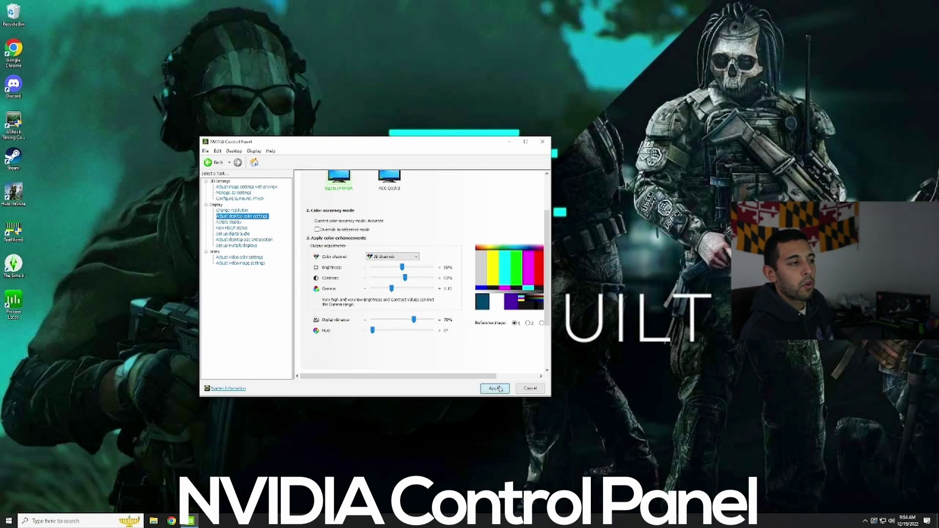
{"action": "left_click", "coordinate": [542, 141]}
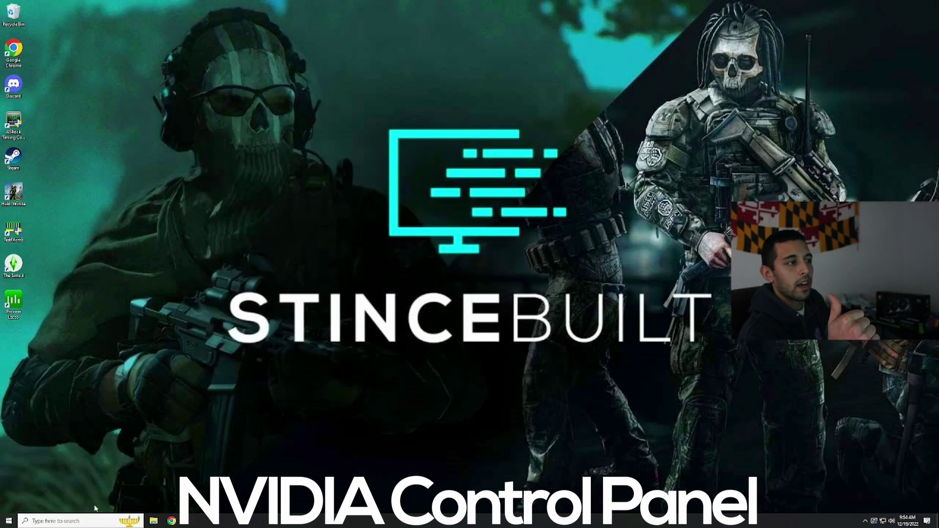
Search 'batt' from the taskbar and start the Battlestate Games Launcher
{"action": "left_click", "coordinate": [104, 518]}
{"action": "type", "text": "batt"}
{"action": "left_click", "coordinate": [96, 324]}
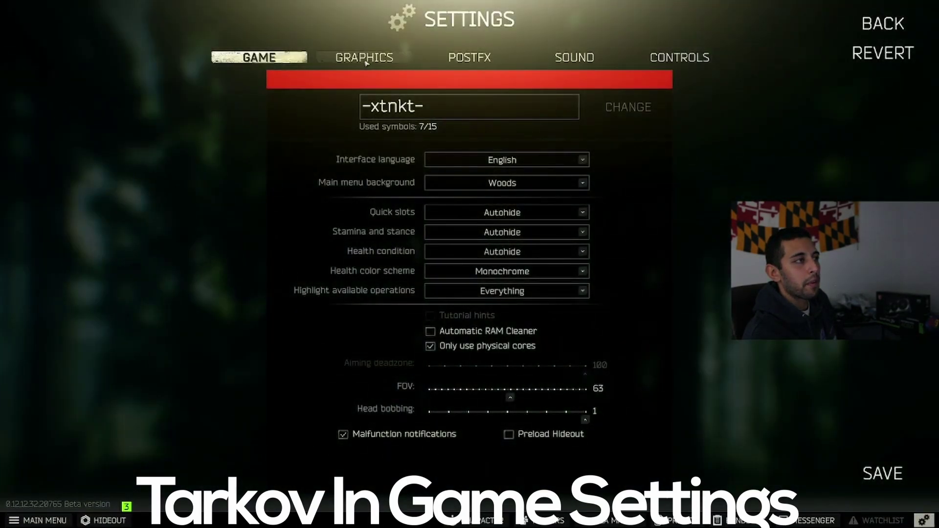
In the graphics settings, raise object LOD quality slightly
{"action": "left_click", "coordinate": [366, 60]}
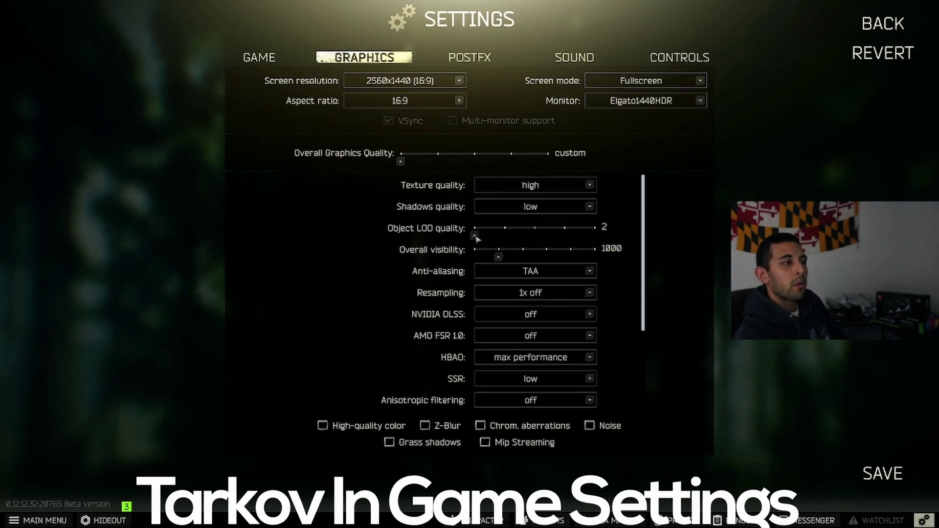
{"action": "mouse_move", "coordinate": [476, 239]}
{"action": "left_mouse_down"}
{"action": "mouse_move", "coordinate": [530, 240]}
{"action": "mouse_move", "coordinate": [489, 238]}
{"action": "left_mouse_up"}
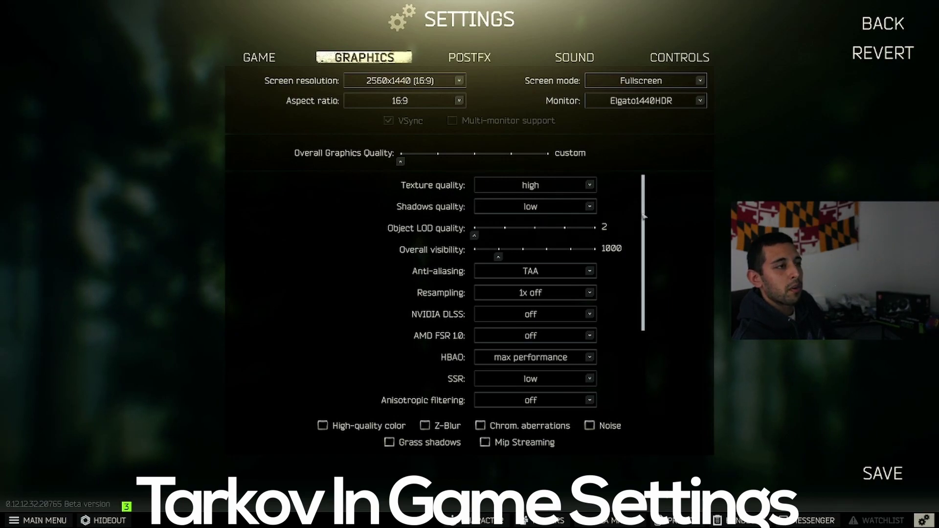
{"action": "scroll", "coordinate": [636, 217], "scroll_direction": "down", "scroll_amount": 3}
{"action": "scroll", "coordinate": [611, 216], "scroll_direction": "up", "scroll_amount": 1}
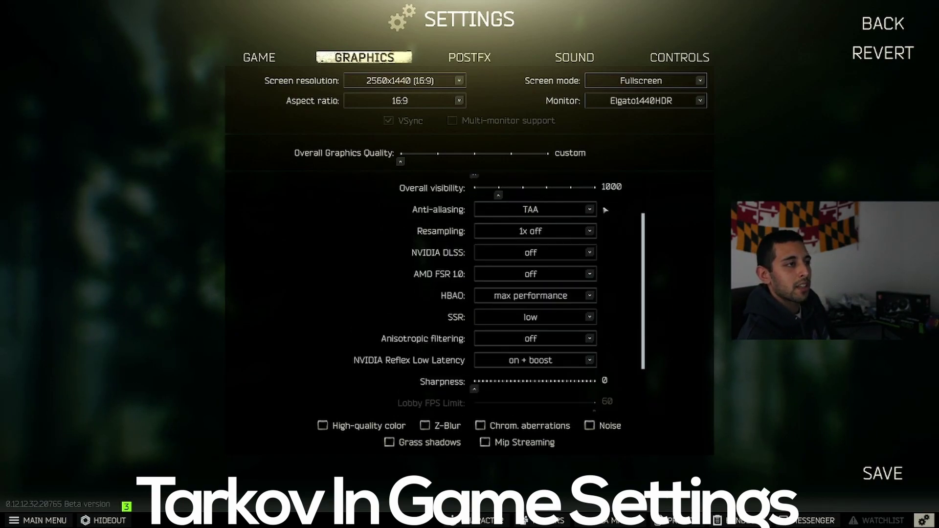
Try TAA High anti-aliasing, then settle back on TAA
{"action": "left_click", "coordinate": [539, 215]}
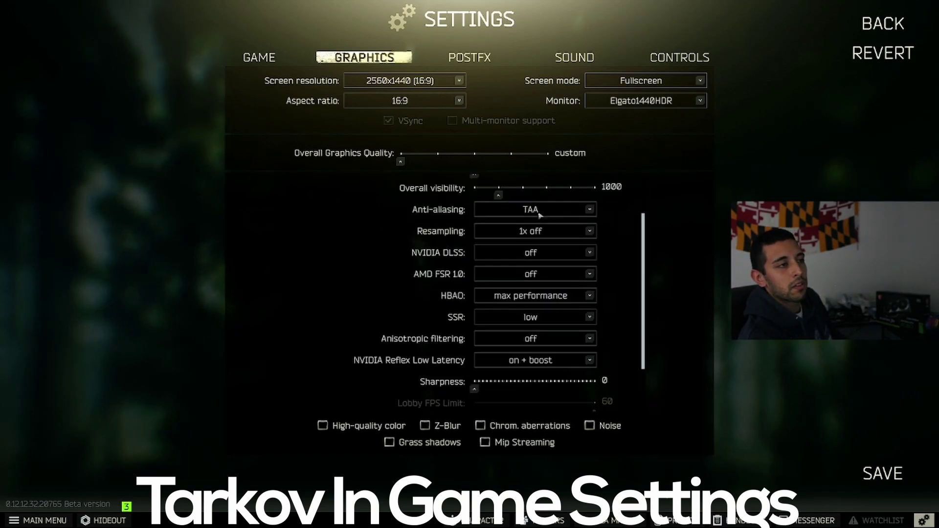
{"action": "left_click", "coordinate": [535, 252]}
{"action": "left_click", "coordinate": [543, 212]}
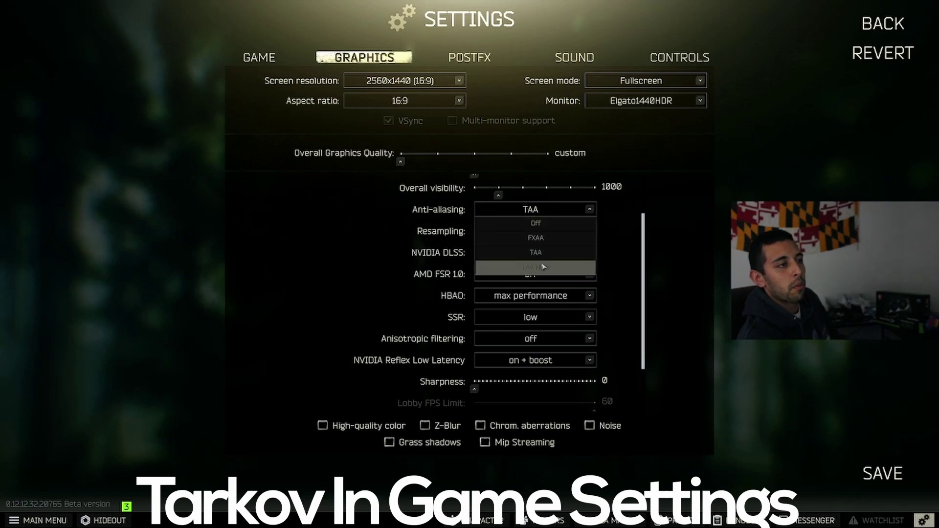
{"action": "left_click", "coordinate": [543, 267]}
{"action": "left_click", "coordinate": [542, 214]}
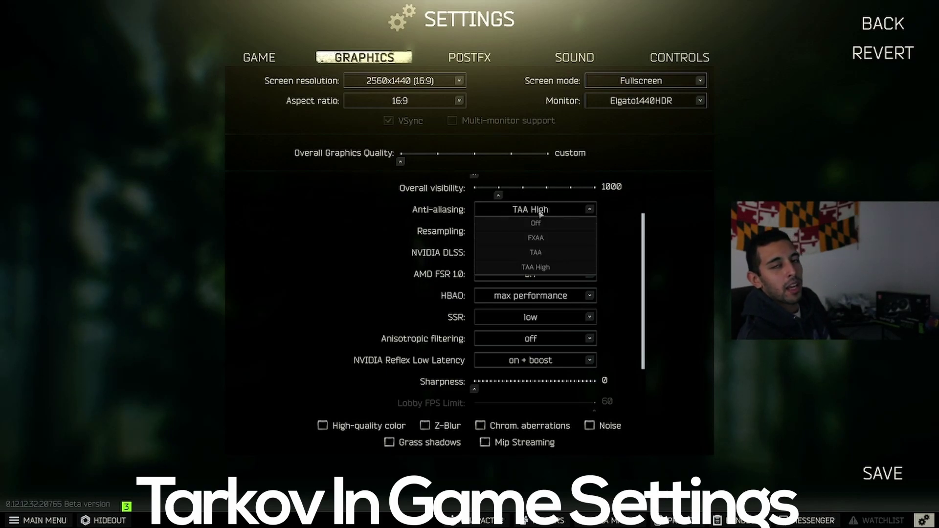
{"action": "left_click", "coordinate": [547, 255]}
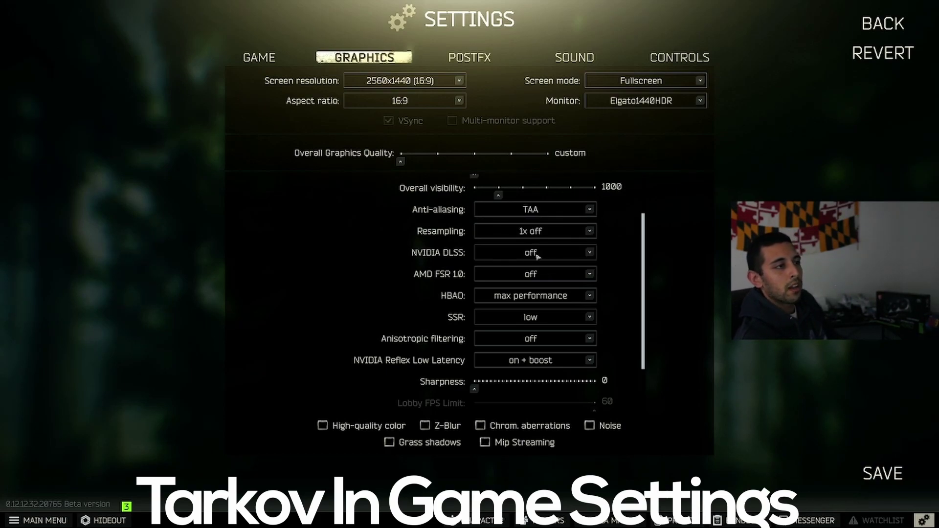
Set AMD FSR 1.0 to ultra quality
{"action": "mouse_move", "coordinate": [447, 255]}
{"action": "mouse_move", "coordinate": [440, 274]}
{"action": "left_click", "coordinate": [515, 276]}
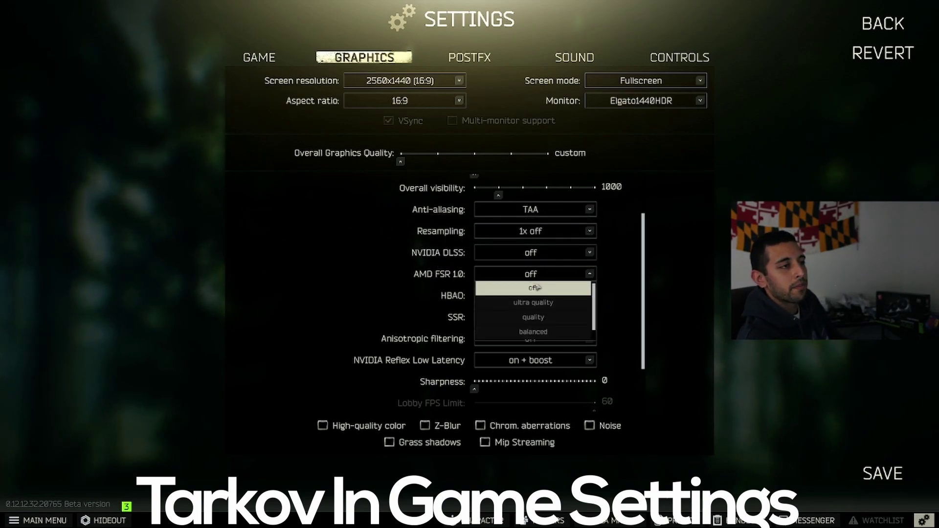
{"action": "scroll", "coordinate": [544, 298], "scroll_direction": "up", "scroll_amount": 1}
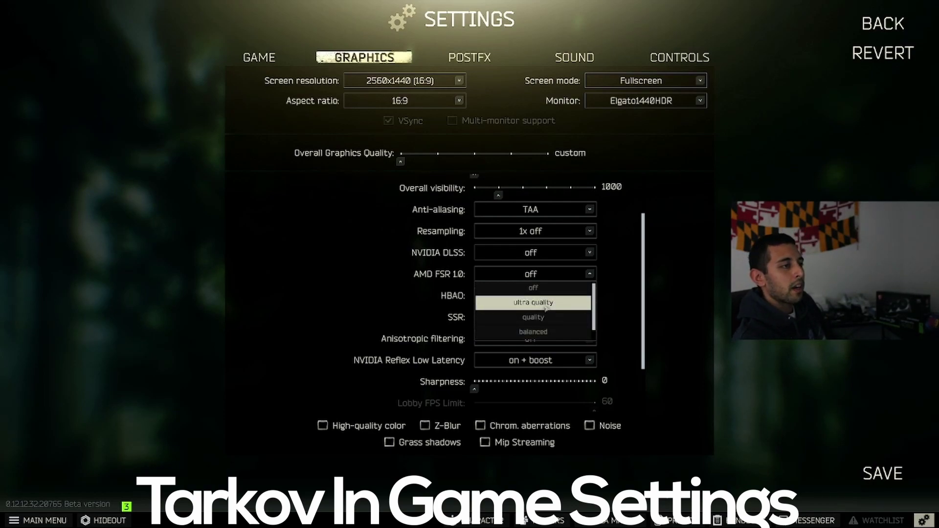
{"action": "left_click", "coordinate": [545, 303]}
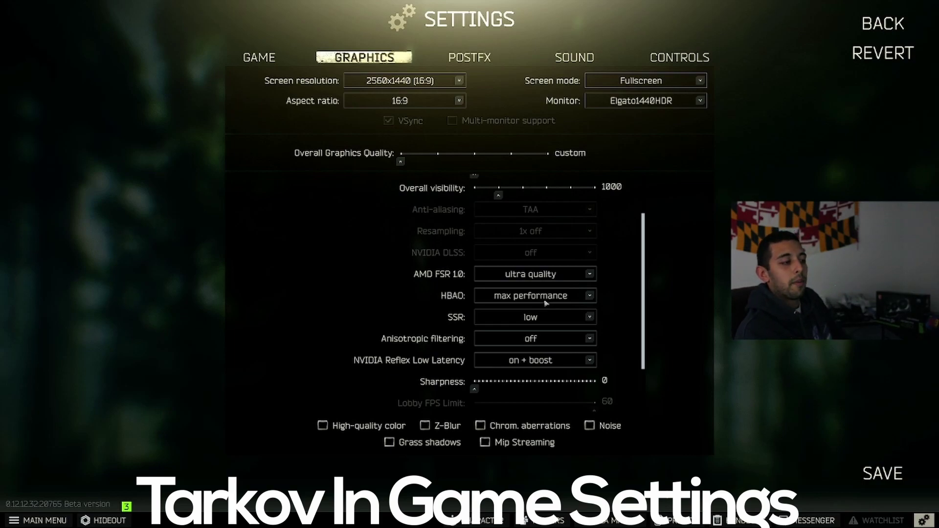
Turn AMD FSR 1.0 off and keep HBAO at max performance and SSR at low
{"action": "left_click", "coordinate": [529, 279]}
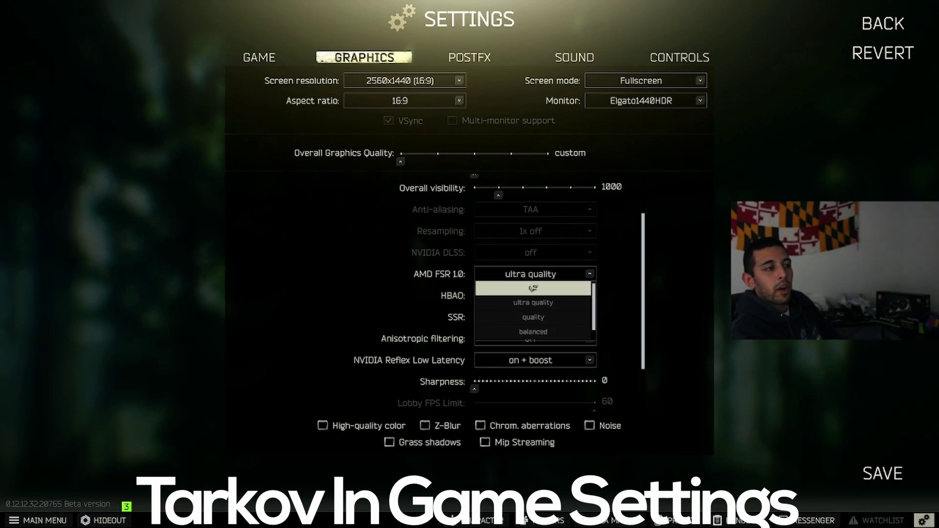
{"action": "left_click", "coordinate": [533, 289]}
{"action": "left_click", "coordinate": [532, 295]}
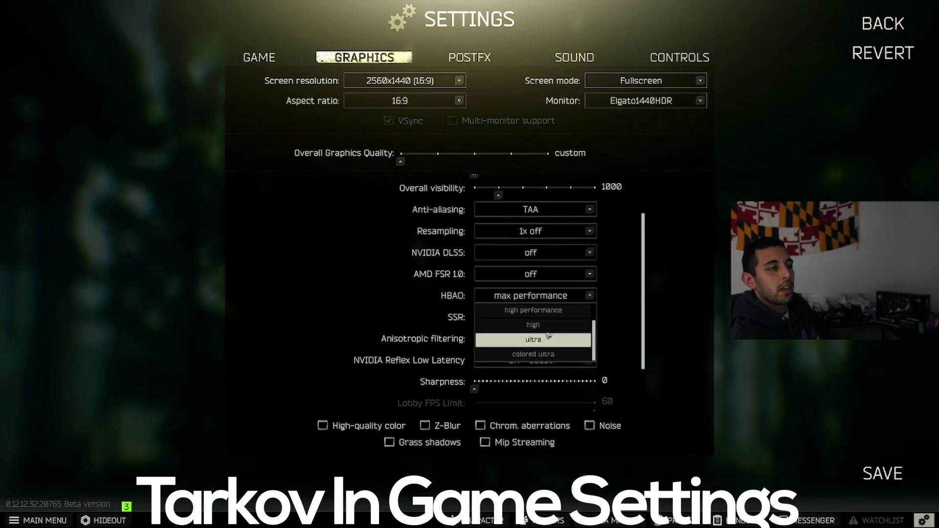
{"action": "scroll", "coordinate": [548, 335], "scroll_direction": "up", "scroll_amount": 2}
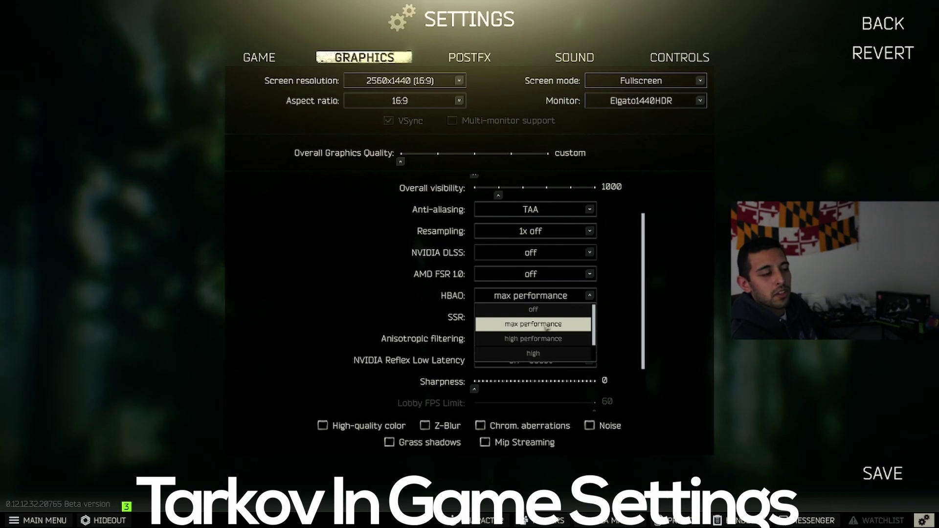
{"action": "left_click", "coordinate": [547, 325]}
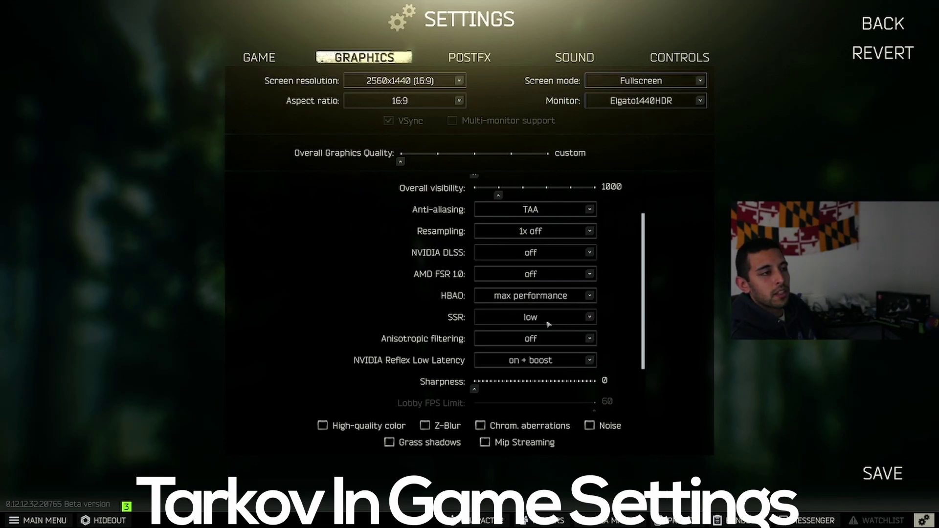
{"action": "left_click", "coordinate": [548, 323]}
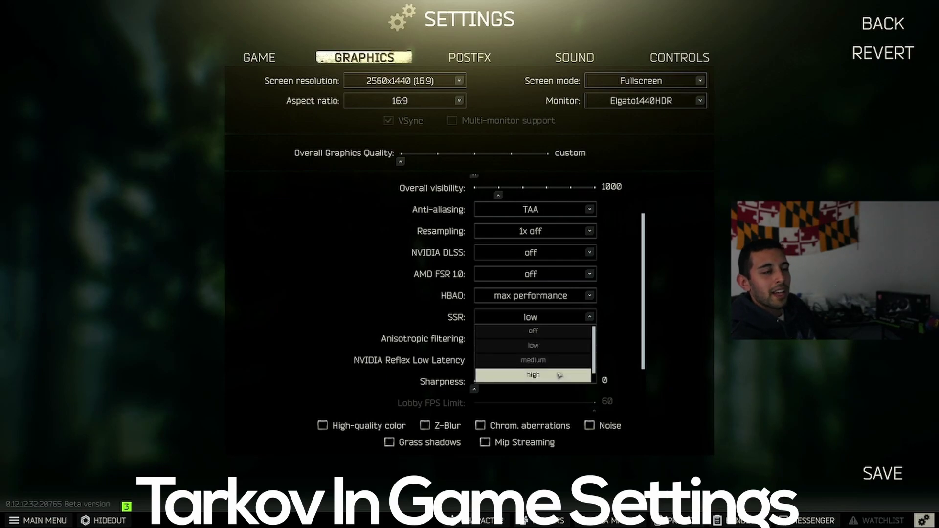
{"action": "left_click", "coordinate": [610, 333]}
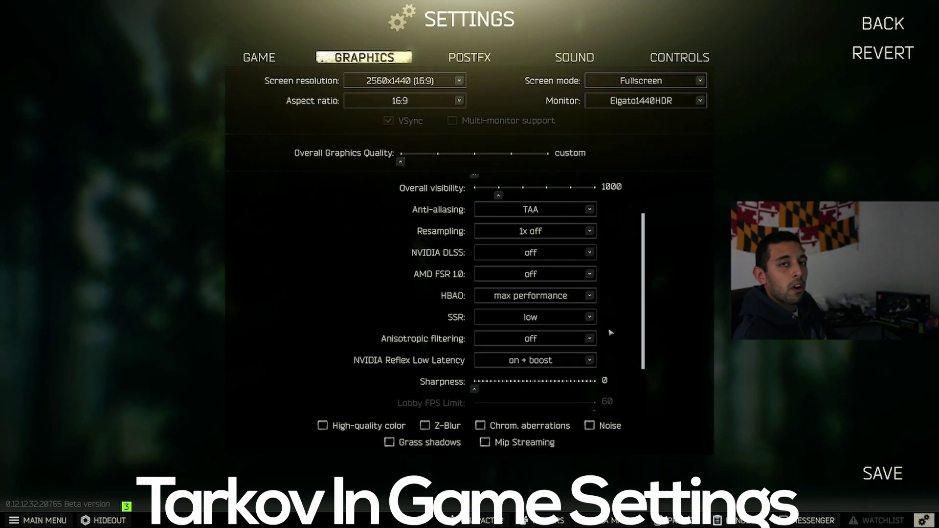
Try HBAO and SSR on high, then return them to max performance and low
{"action": "left_click", "coordinate": [568, 301]}
{"action": "left_click", "coordinate": [538, 354]}
{"action": "left_click", "coordinate": [557, 319]}
{"action": "left_click", "coordinate": [554, 360]}
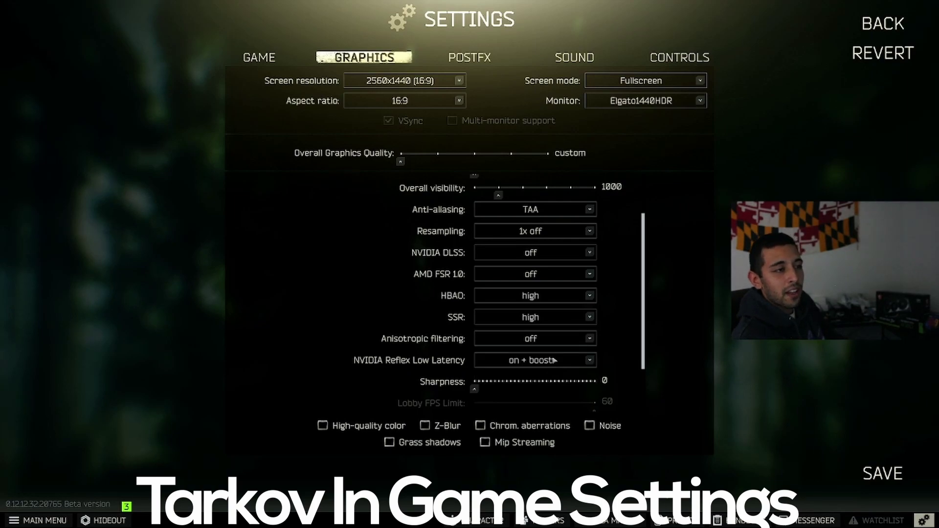
{"action": "left_click", "coordinate": [558, 301]}
{"action": "left_click", "coordinate": [537, 324]}
{"action": "left_click", "coordinate": [555, 318]}
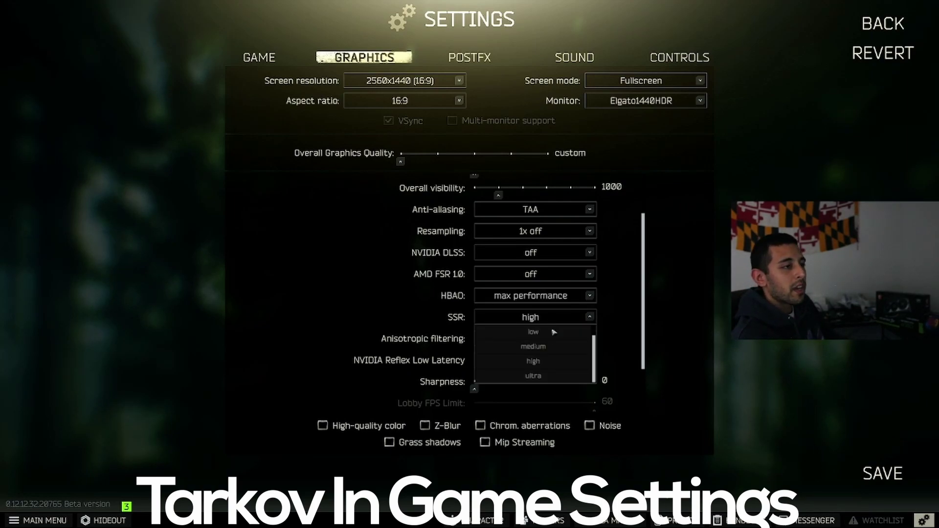
{"action": "left_click", "coordinate": [552, 332]}
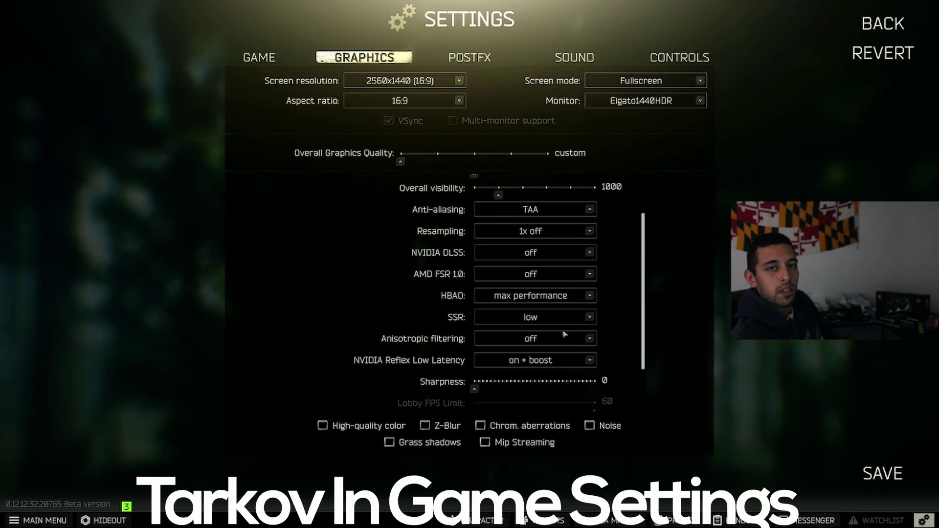
{"action": "scroll", "coordinate": [577, 336], "scroll_direction": "down", "scroll_amount": 2}
{"action": "left_click", "coordinate": [588, 273]}
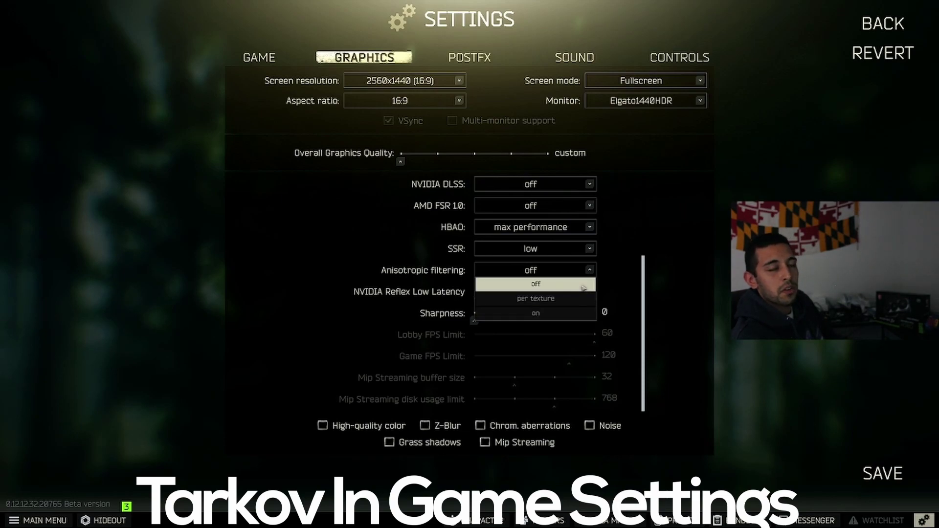
Try anisotropic filtering on, then set it back to off
{"action": "left_click", "coordinate": [583, 287]}
{"action": "left_click", "coordinate": [585, 272]}
{"action": "left_click", "coordinate": [570, 313]}
{"action": "left_click", "coordinate": [574, 274]}
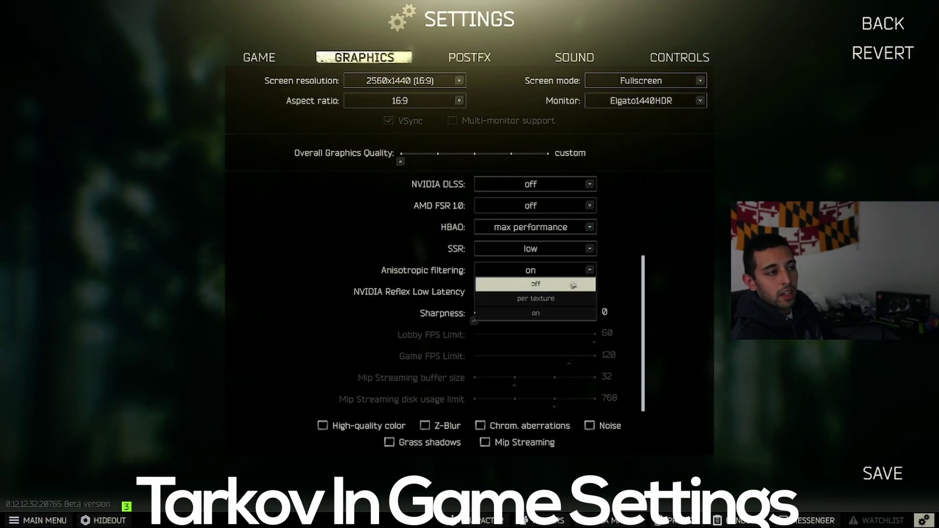
{"action": "left_click", "coordinate": [583, 288]}
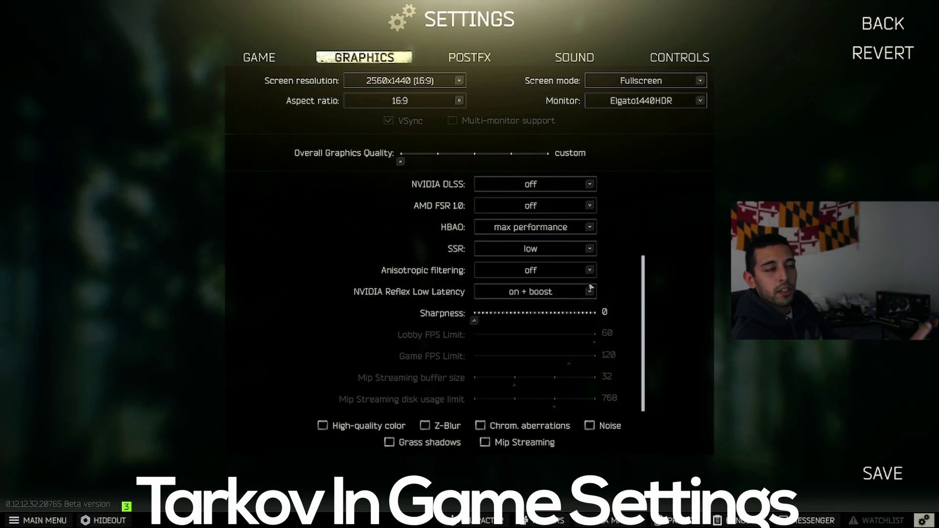
After trying Reflex off and toggling VSync, set NVIDIA Reflex Low Latency to on + boost
{"action": "left_click", "coordinate": [537, 297]}
{"action": "left_click", "coordinate": [538, 306]}
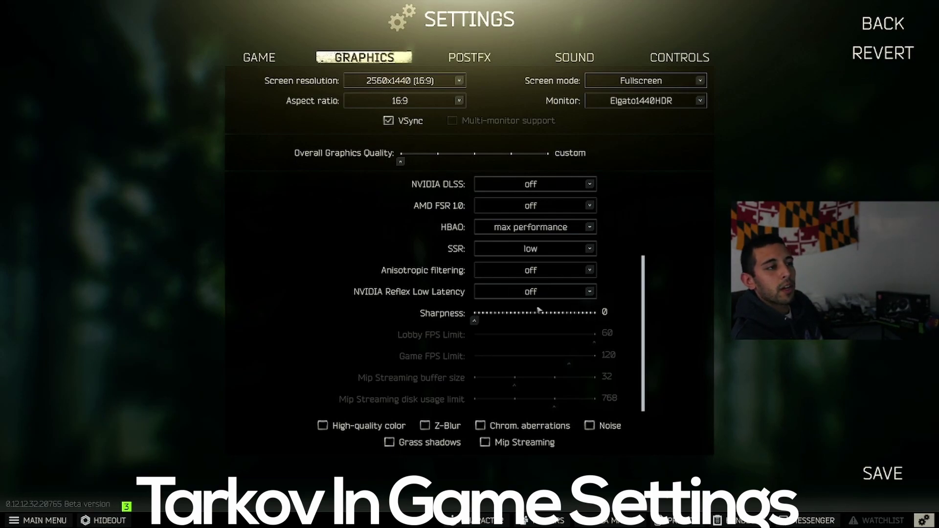
{"action": "left_click", "coordinate": [388, 121]}
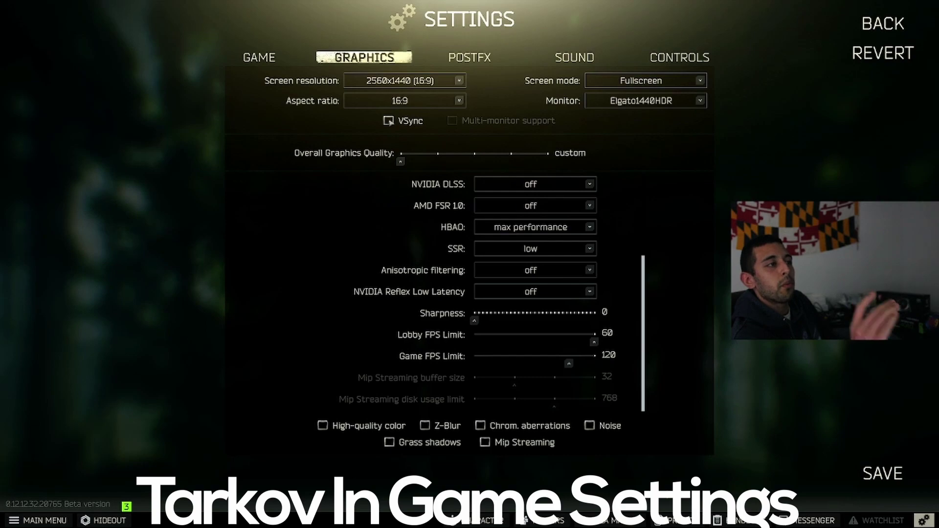
{"action": "left_click", "coordinate": [388, 121]}
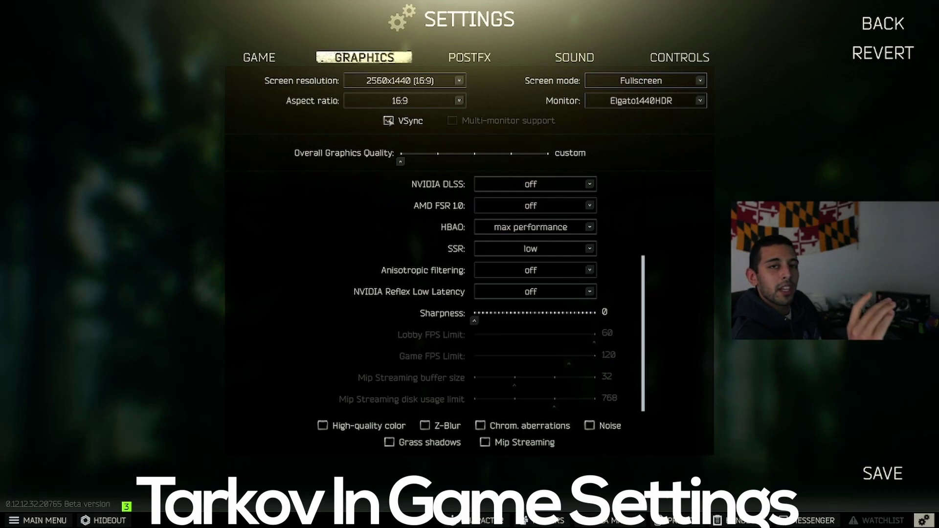
{"action": "left_click", "coordinate": [536, 293]}
{"action": "left_click", "coordinate": [570, 338]}
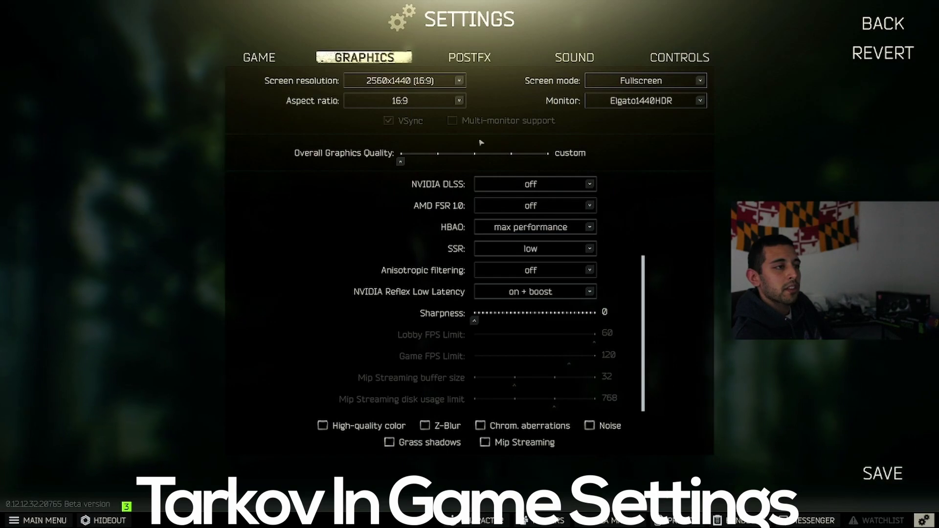
{"action": "left_click", "coordinate": [270, 61]}
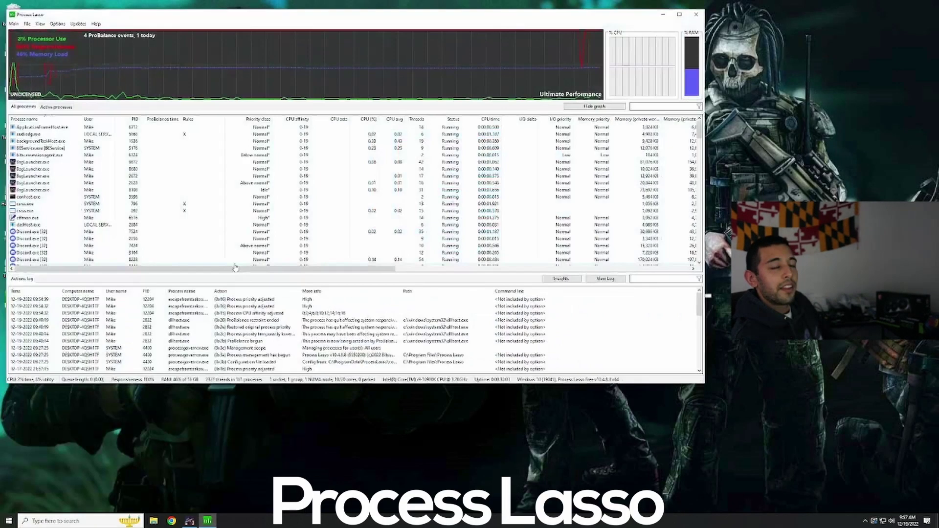
Enable ProBalance process balancing from Process Lasso's CPU options
{"action": "left_click", "coordinate": [57, 23]}
{"action": "mouse_move", "coordinate": [164, 52]}
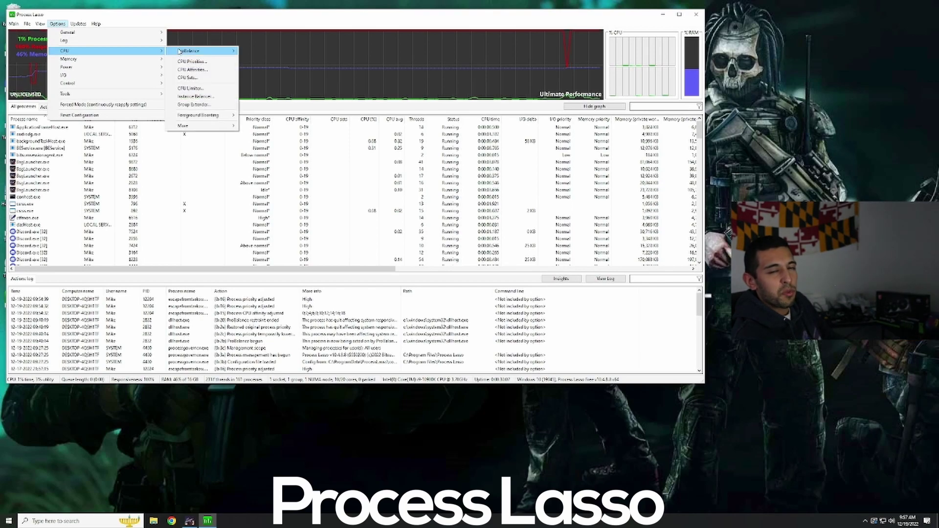
{"action": "mouse_move", "coordinate": [211, 51]}
{"action": "left_click", "coordinate": [300, 55]}
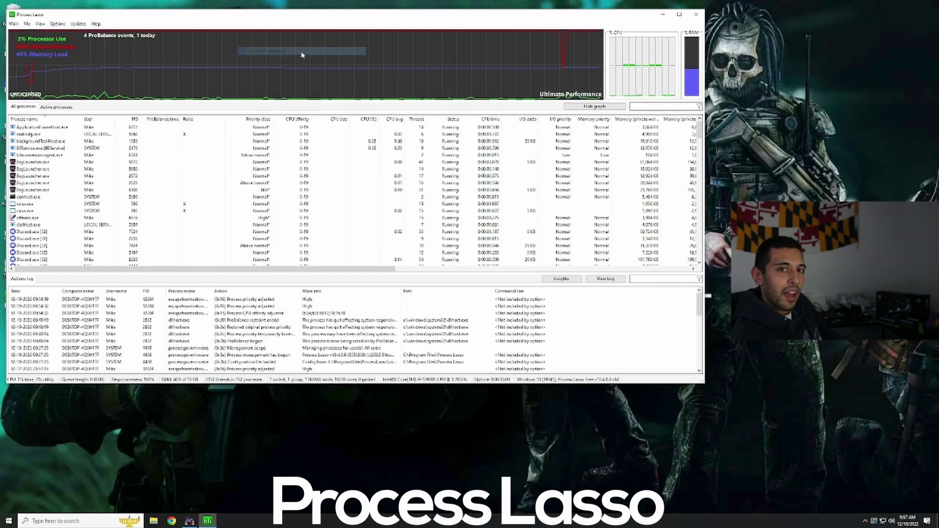
Set EscapeFromTarkov.exe CPU affinity to always run with hyper-threading disabled
{"action": "scroll", "coordinate": [86, 207], "scroll_direction": "down", "scroll_amount": 5}
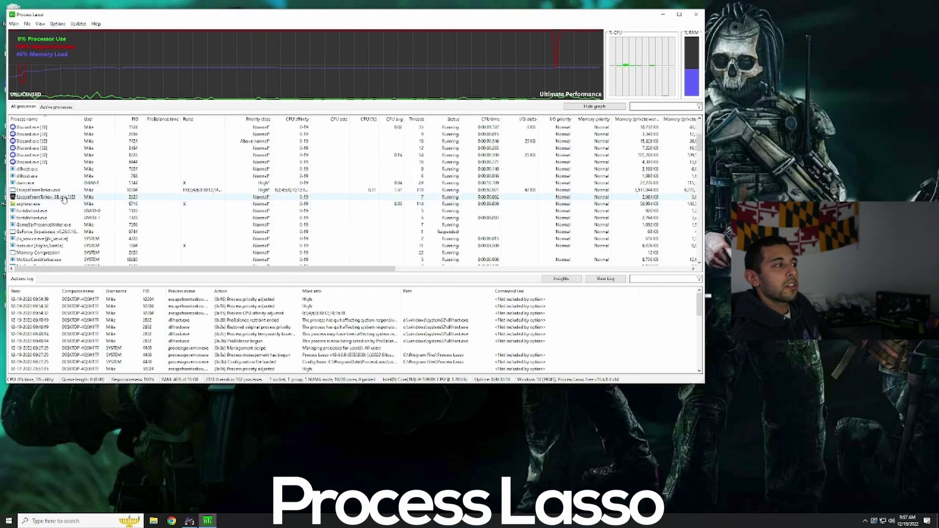
{"action": "left_click", "coordinate": [49, 191]}
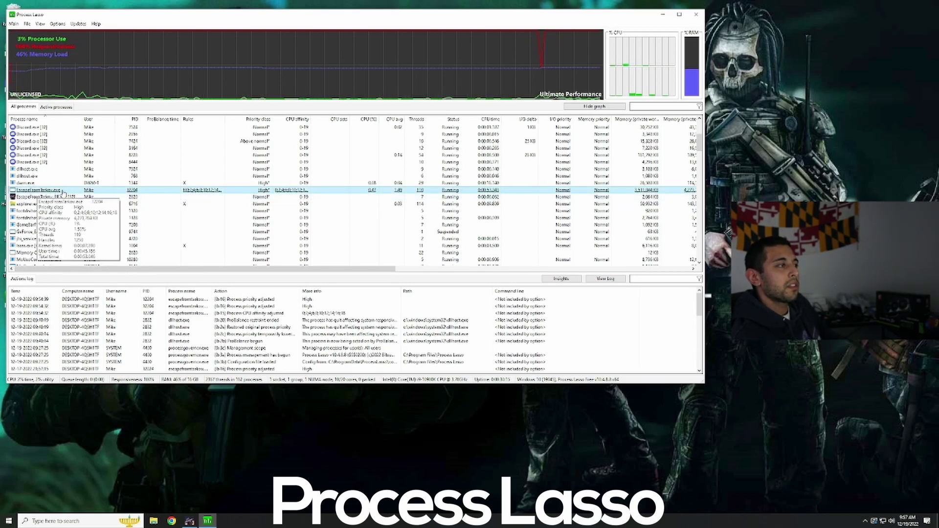
{"action": "right_click", "coordinate": [62, 192]}
{"action": "mouse_move", "coordinate": [136, 199]}
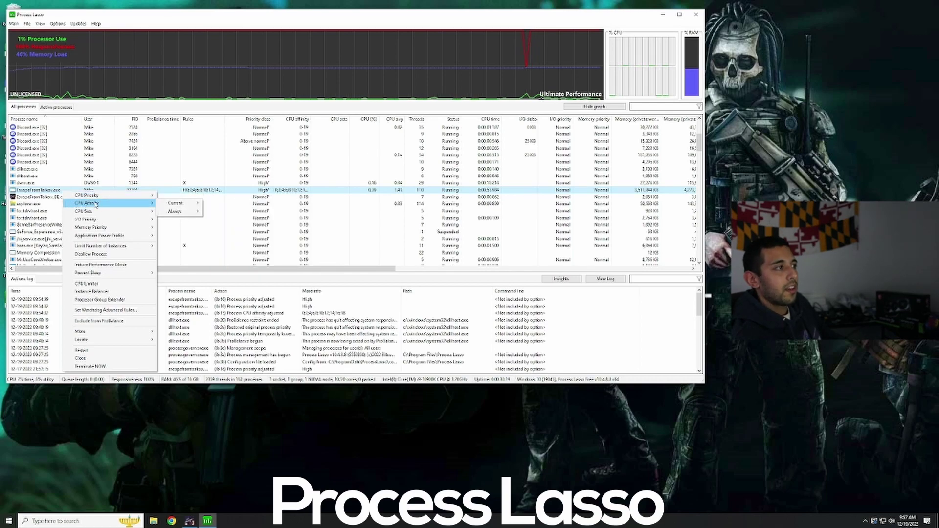
{"action": "mouse_move", "coordinate": [85, 203]}
{"action": "mouse_move", "coordinate": [176, 211]}
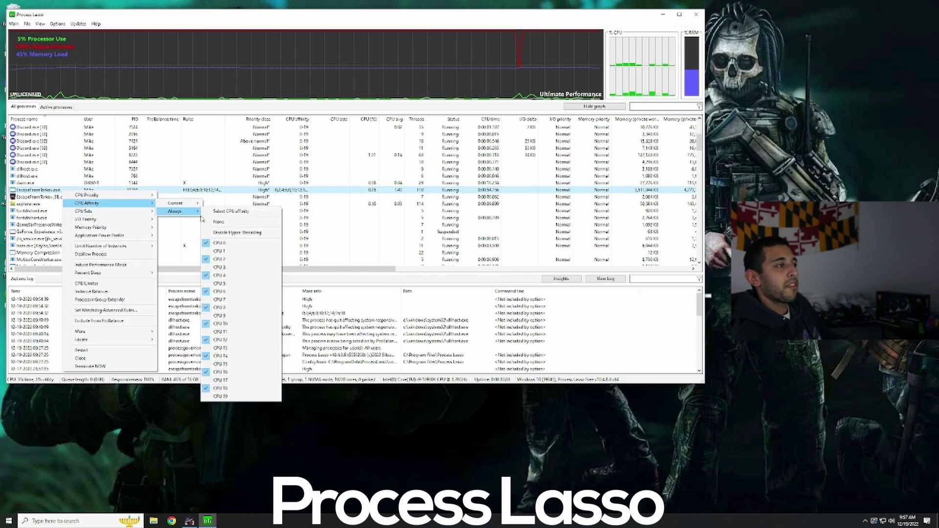
{"action": "left_click", "coordinate": [235, 233]}
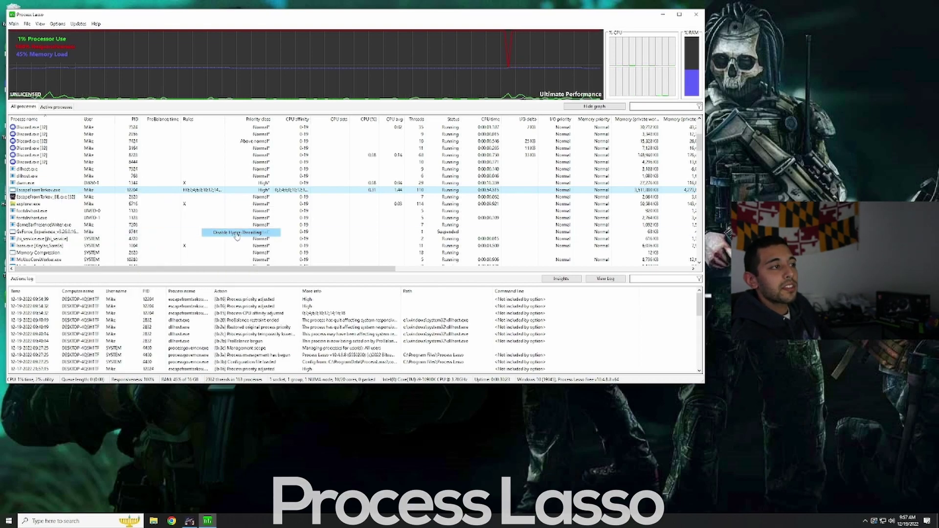
{"action": "right_click", "coordinate": [74, 184]}
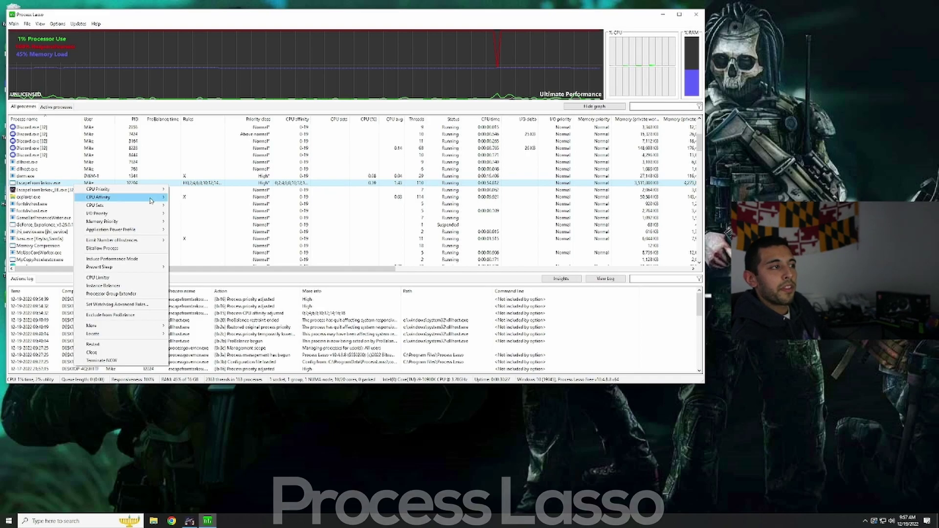
{"action": "mouse_move", "coordinate": [188, 205]}
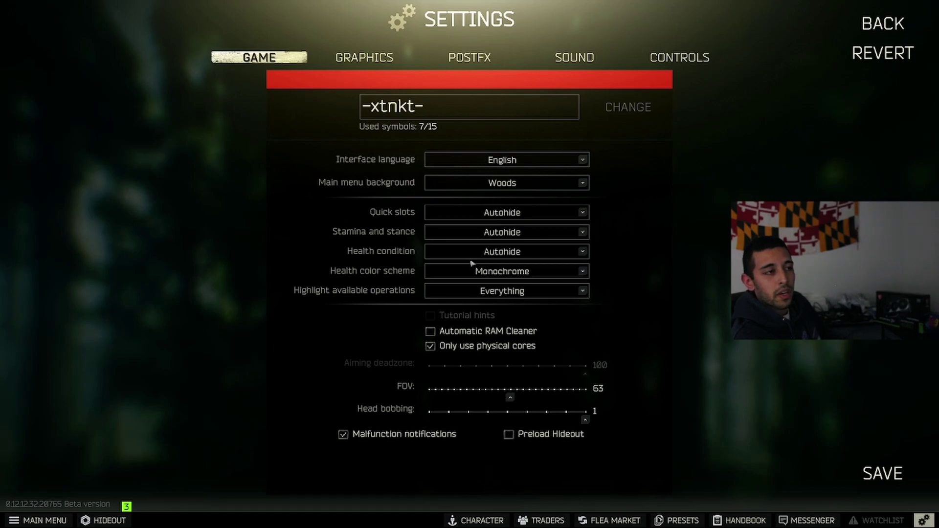
Check the PostFX tab, leave PostFX disabled, and exit to the main menu
{"action": "left_click", "coordinate": [470, 57]}
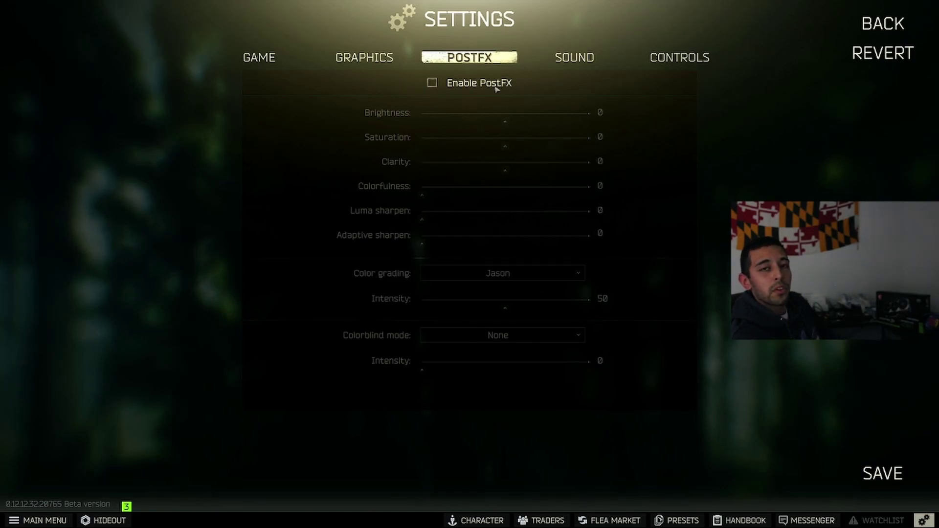
{"action": "key", "text": "Escape"}
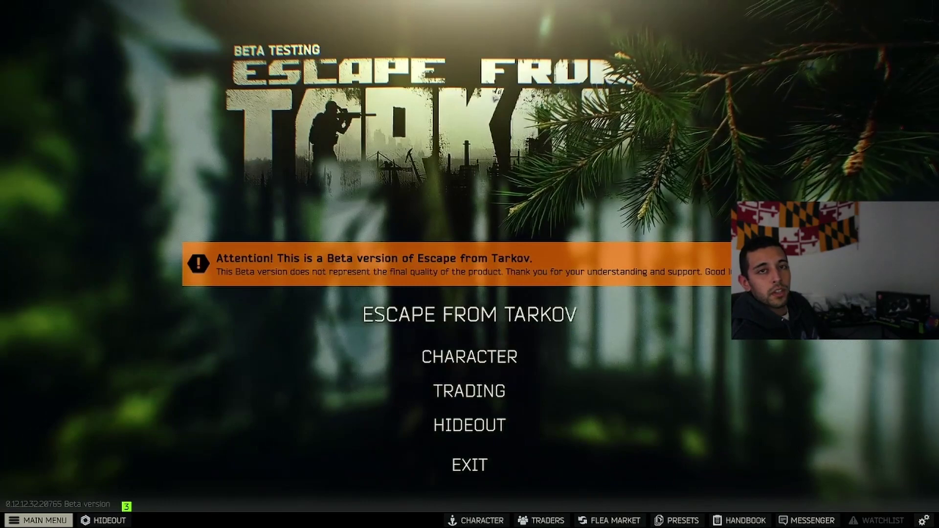